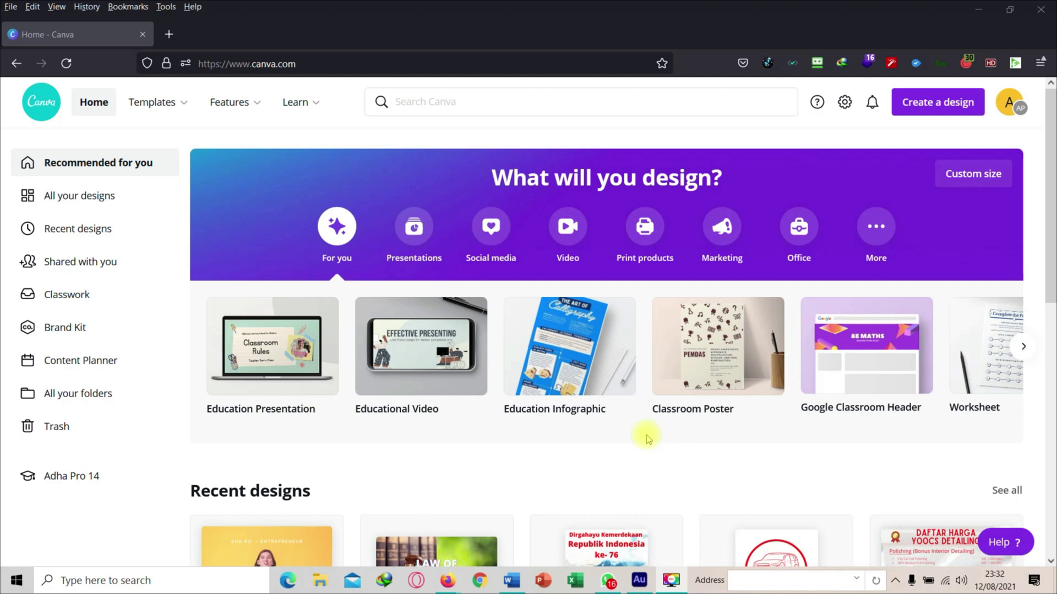
Open the Resumes template category under Personal templates and look through the available designs
mouse_move(168, 104)
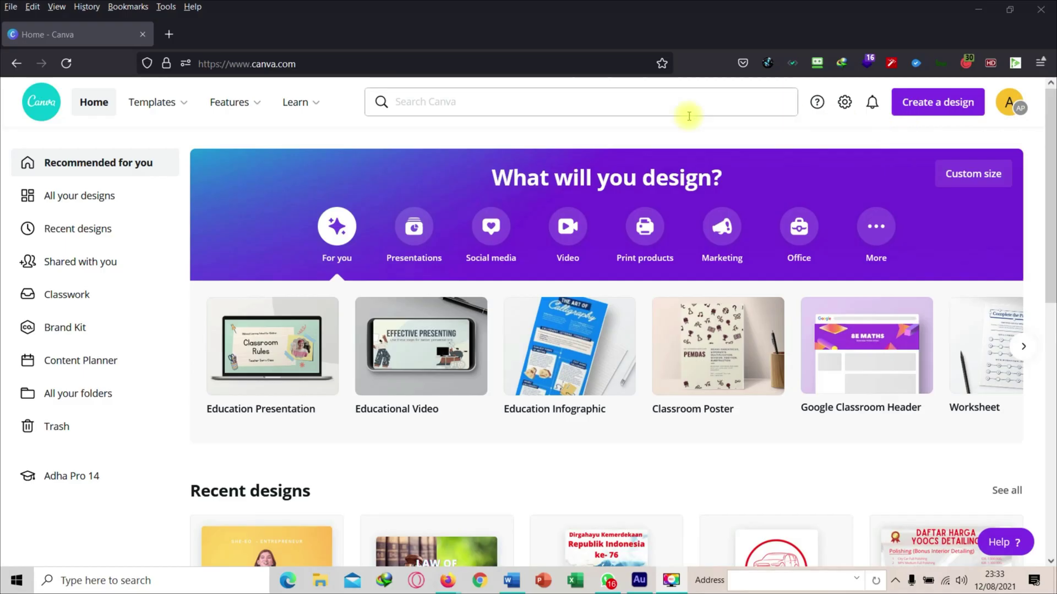
mouse_move(205, 123)
mouse_move(168, 112)
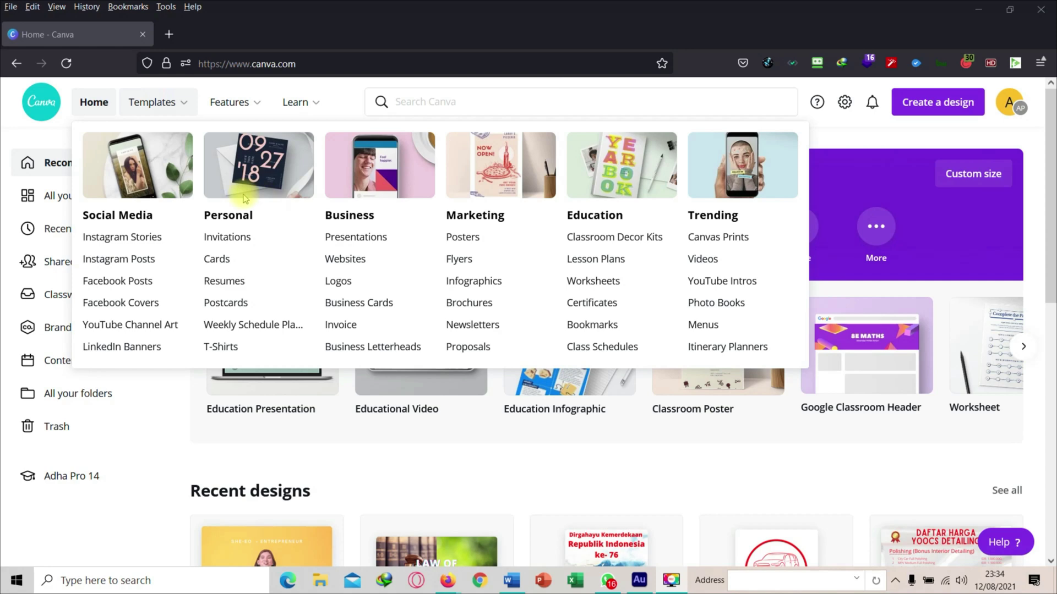
click(235, 284)
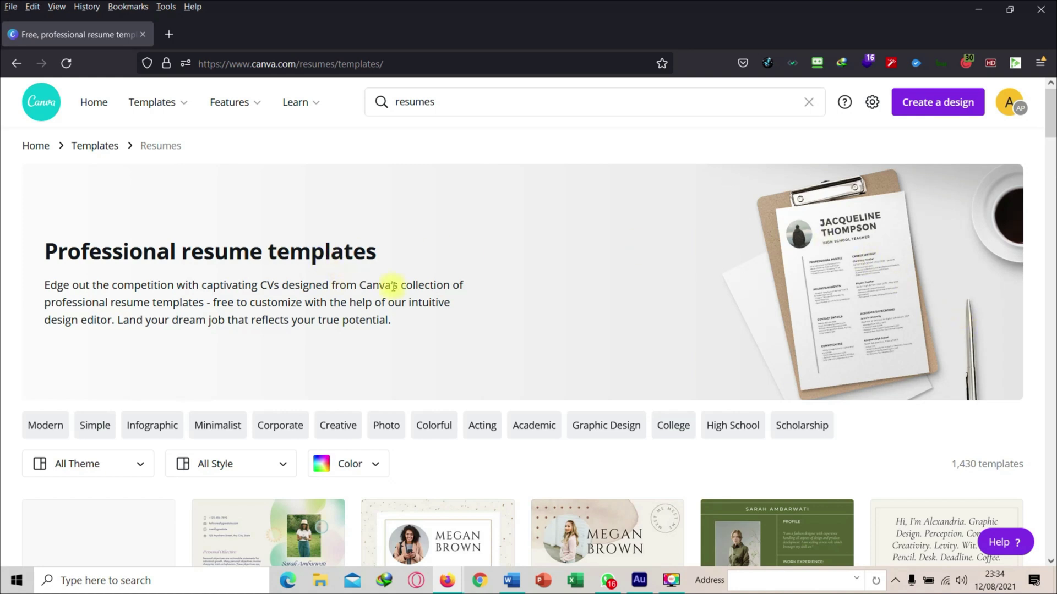
scroll(455, 289, down, 2)
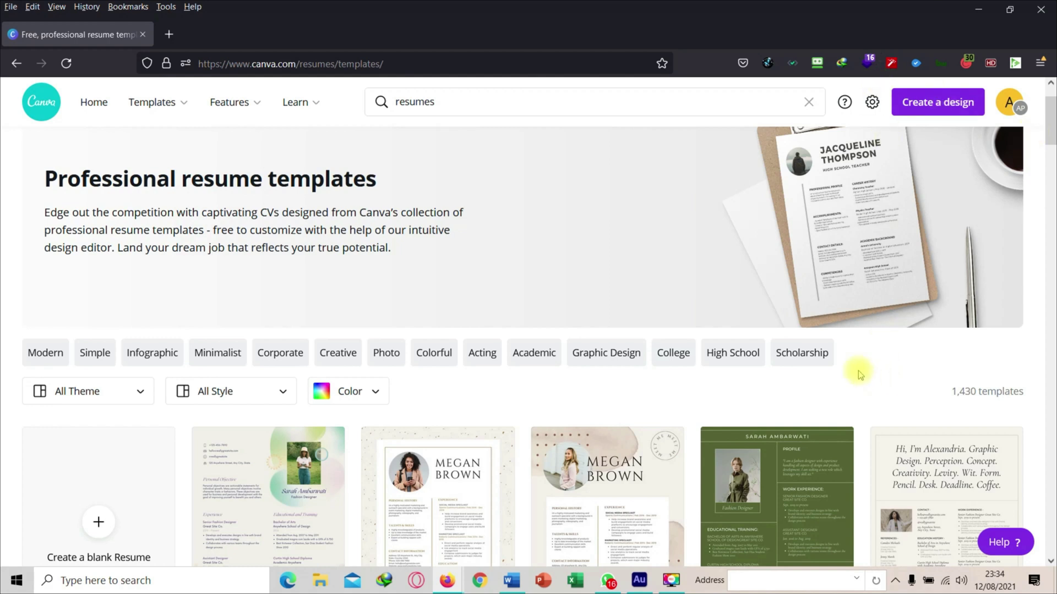
scroll(859, 373, down, 10)
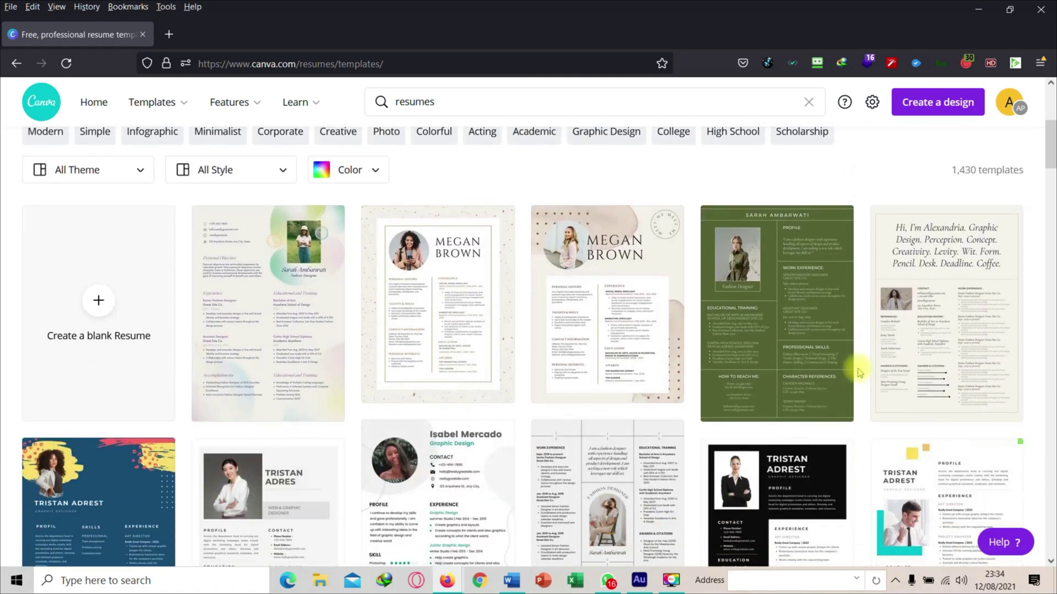
scroll(859, 370, down, 5)
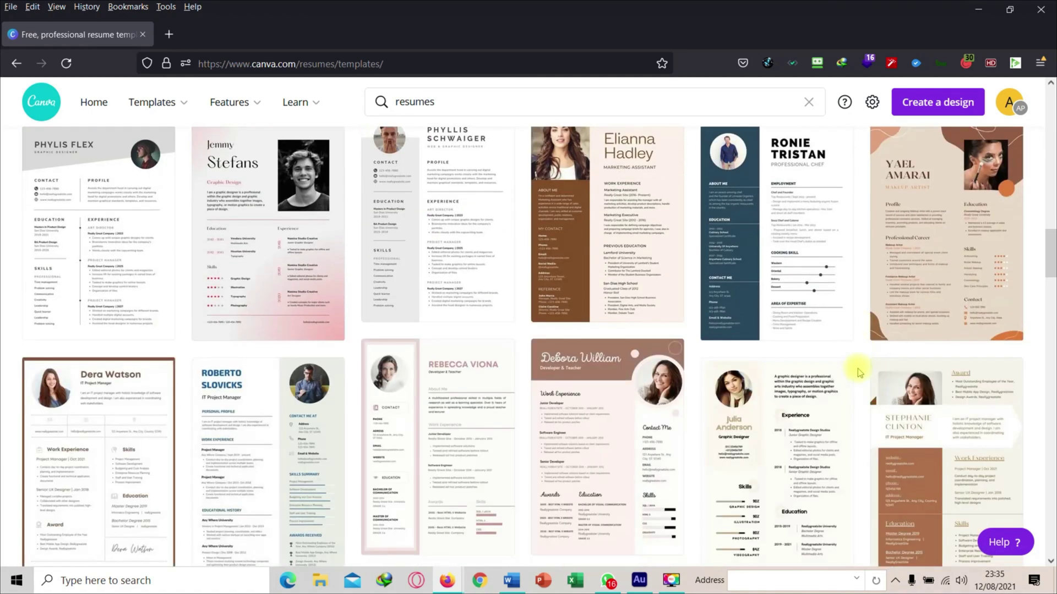
scroll(858, 368, up, 15)
scroll(854, 358, down, 3)
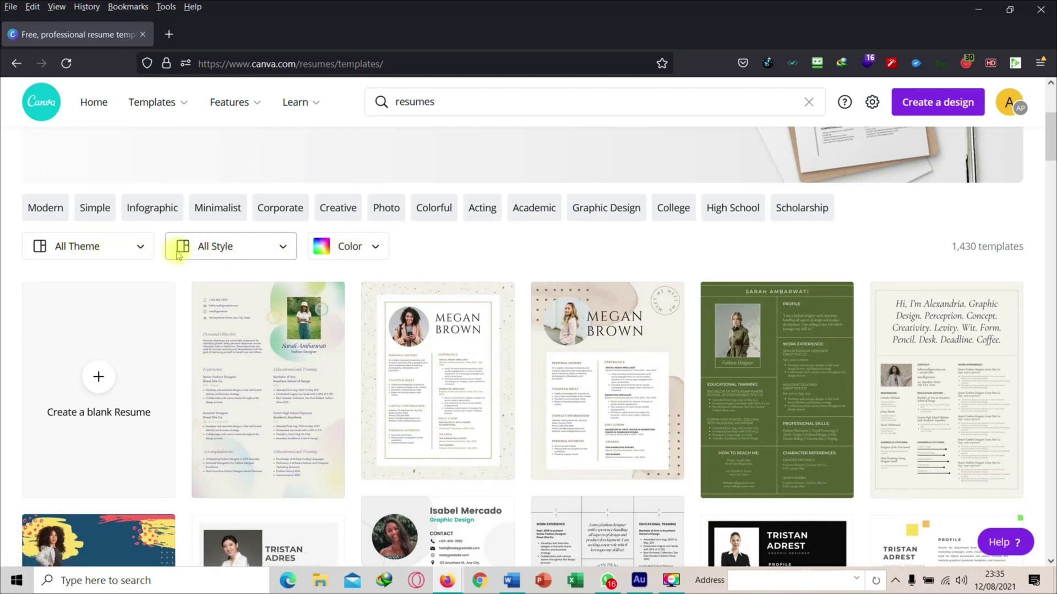
Browse the list of themes and filter the resume templates by the Makeup theme
click(142, 247)
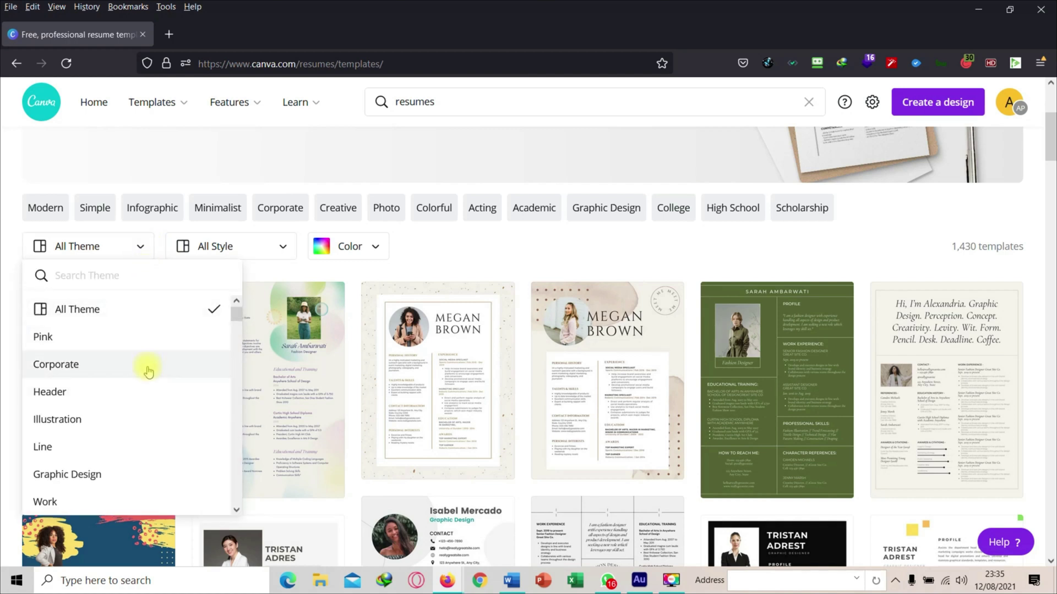
scroll(138, 417, down, 3)
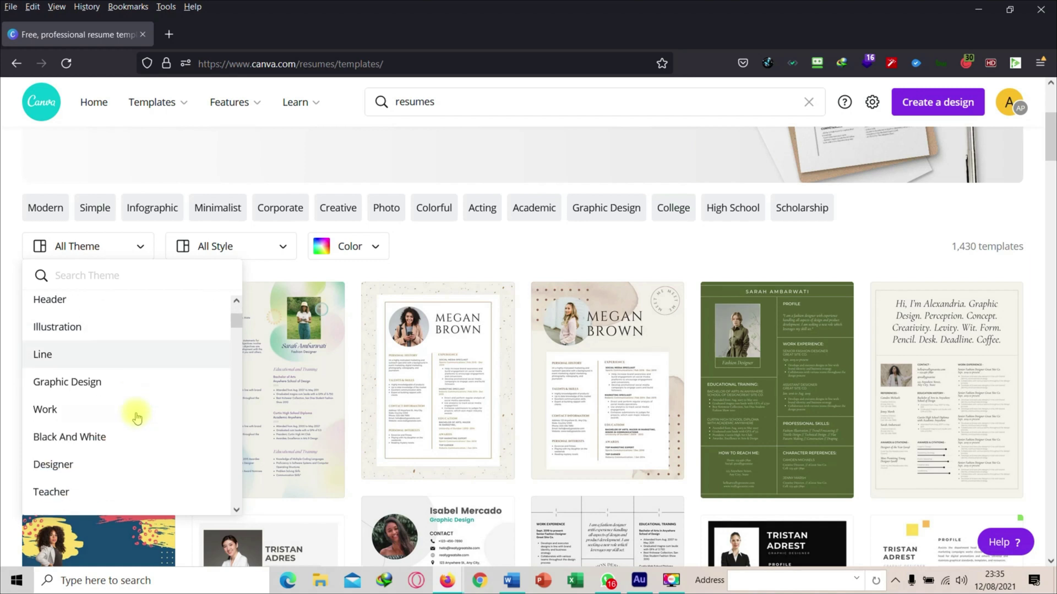
scroll(131, 402, down, 3)
scroll(130, 402, down, 10)
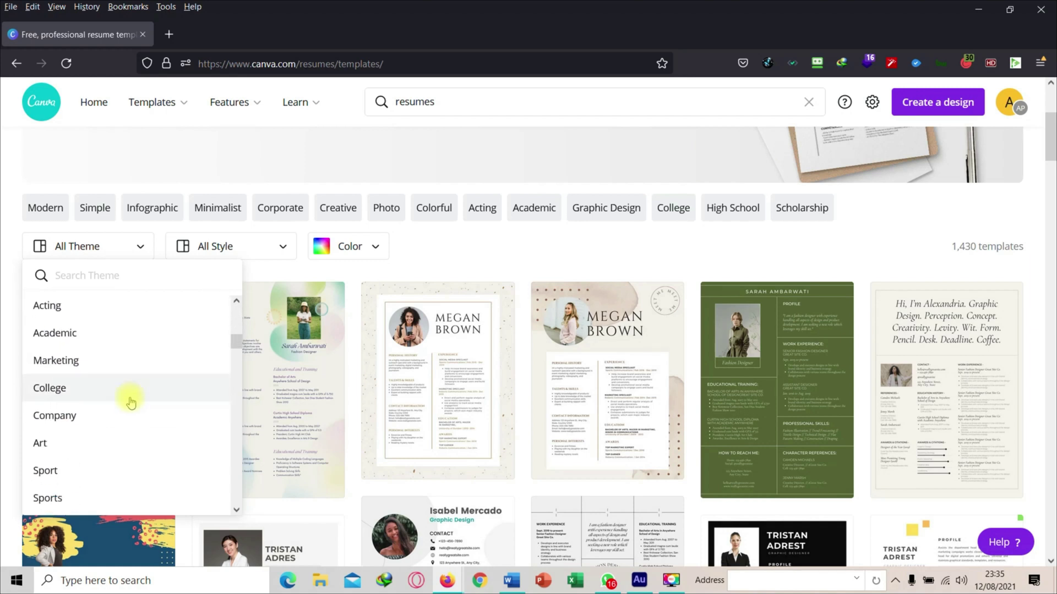
scroll(128, 395, down, 8)
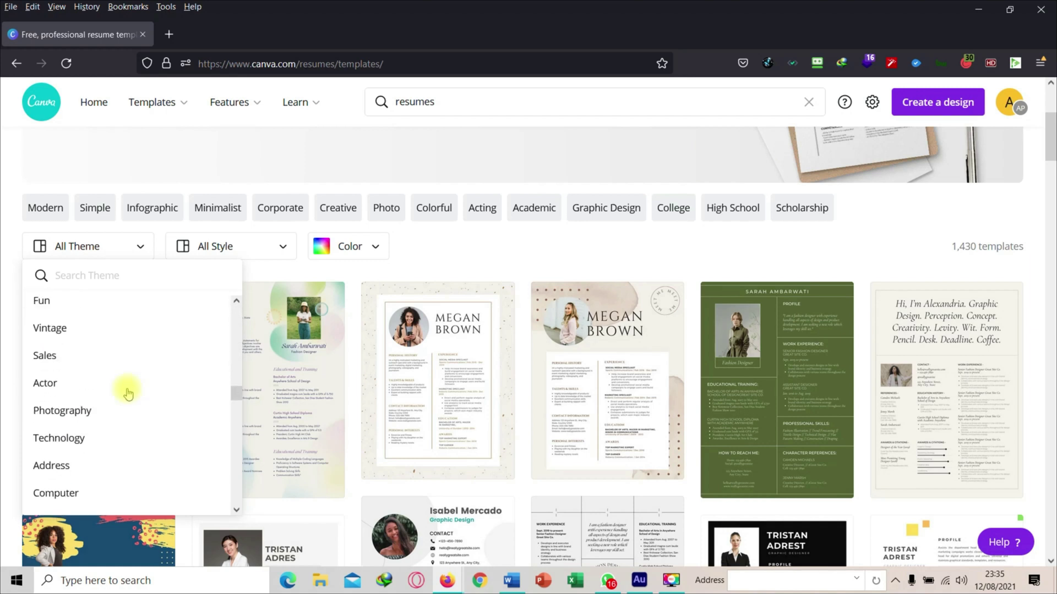
scroll(128, 392, down, 5)
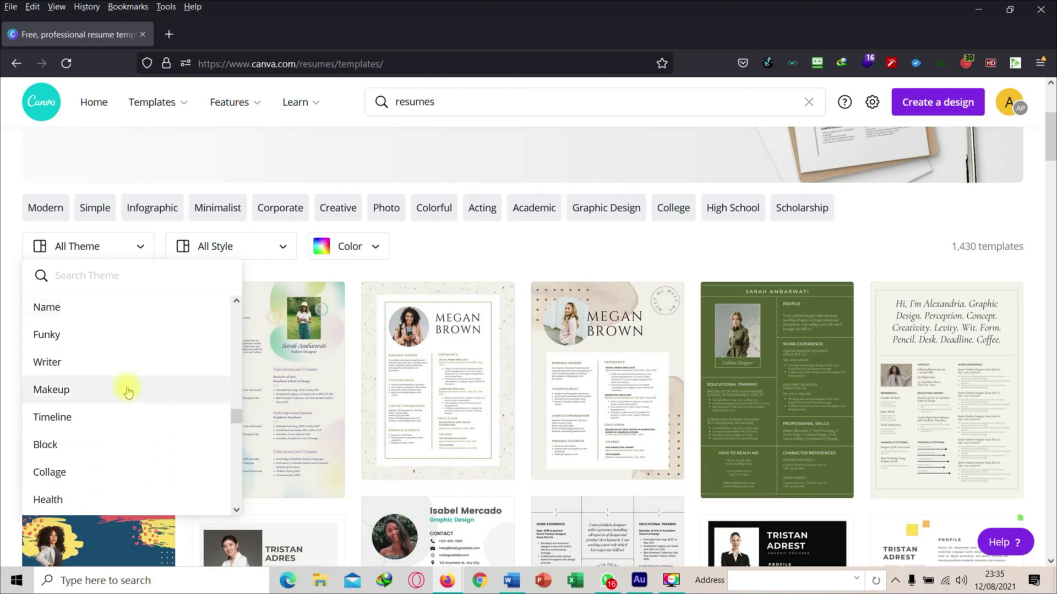
scroll(128, 391, down, 2)
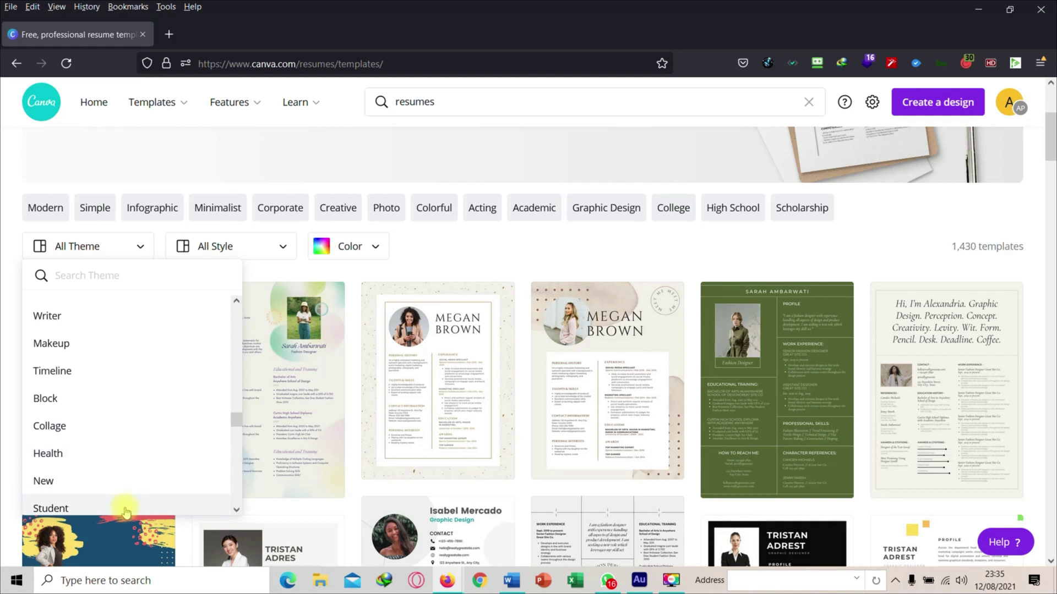
click(98, 344)
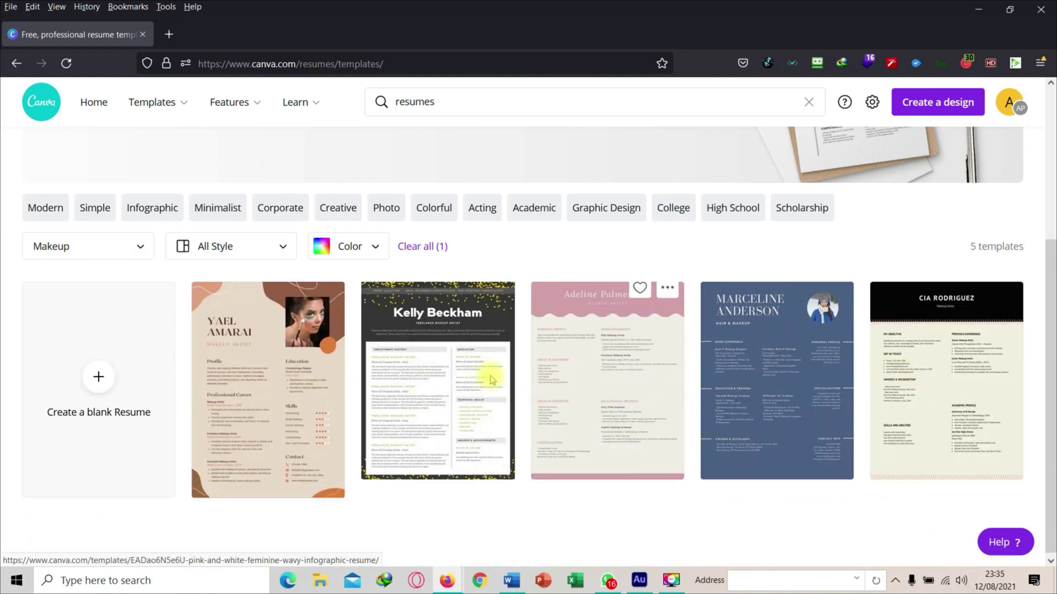
Switch the resume theme filter to Name and look over the matching templates
click(132, 245)
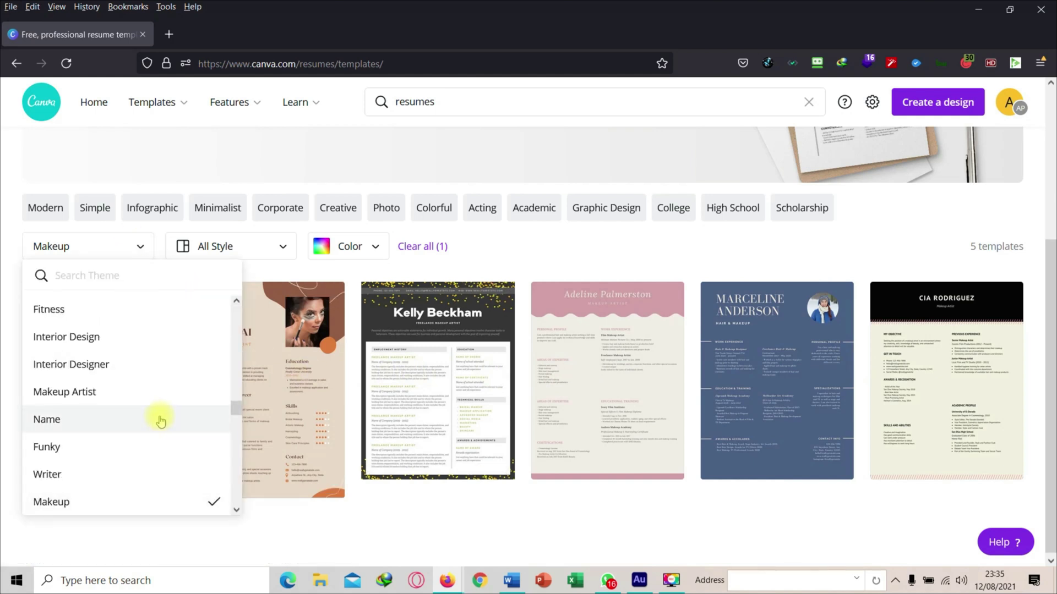
click(160, 419)
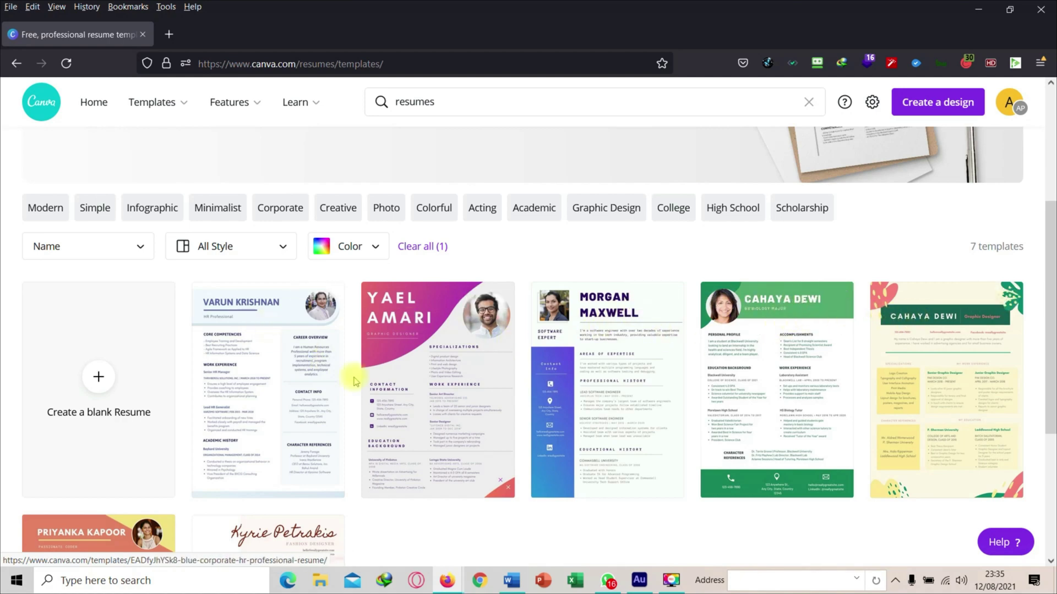
scroll(354, 380, down, 4)
scroll(334, 364, up, 8)
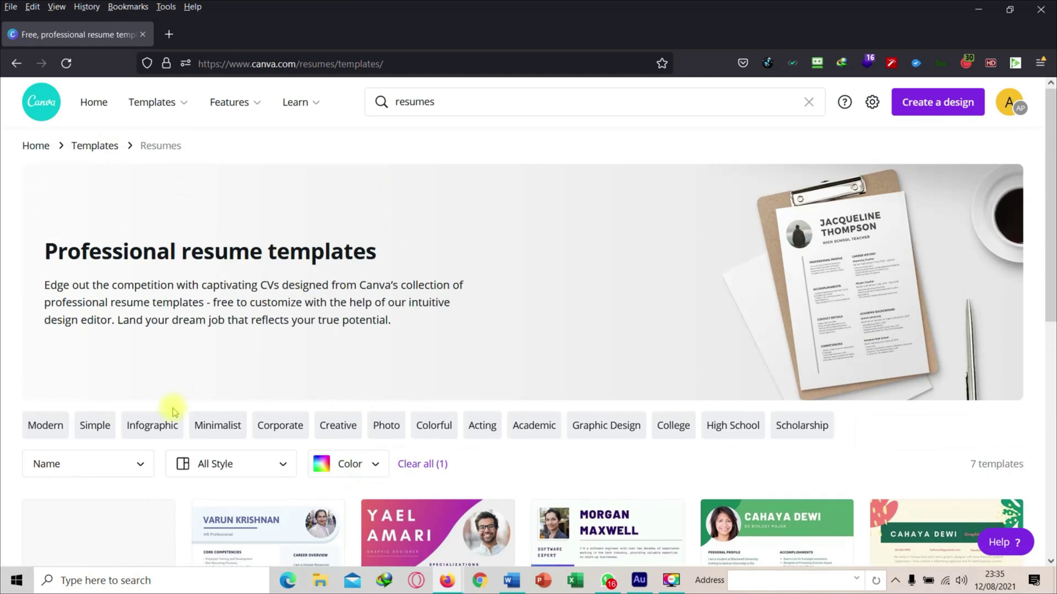
Change the theme filter to Timeline and view the matching resume templates
scroll(172, 412, down, 3)
click(140, 317)
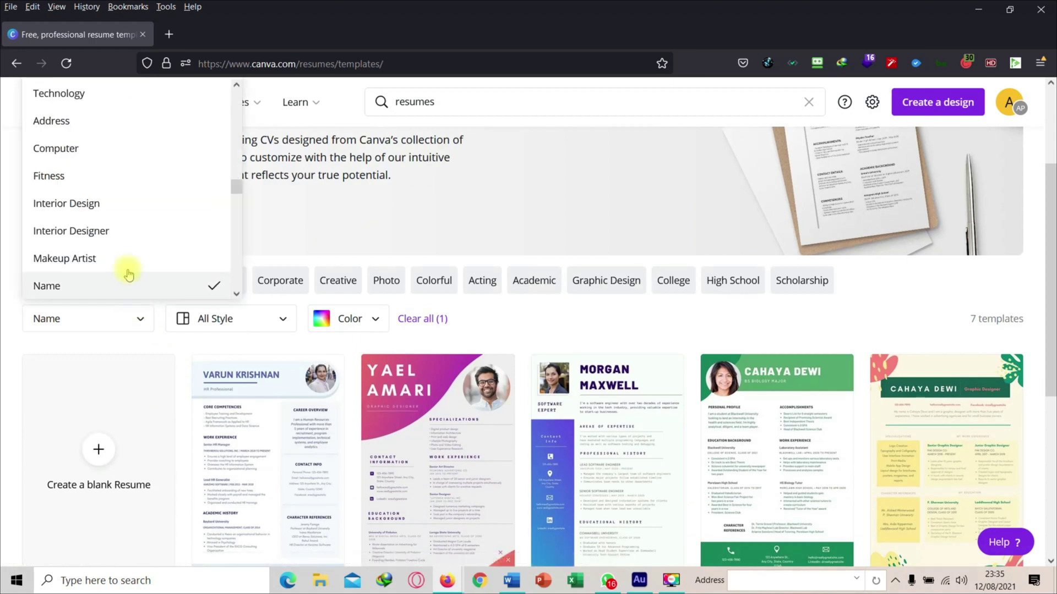
scroll(123, 259, down, 3)
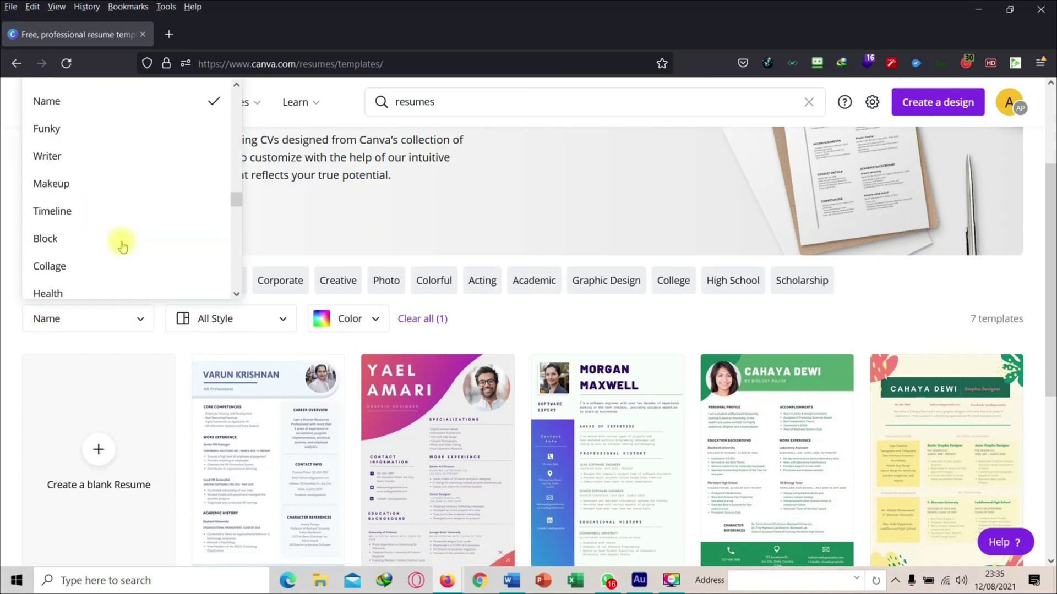
click(98, 220)
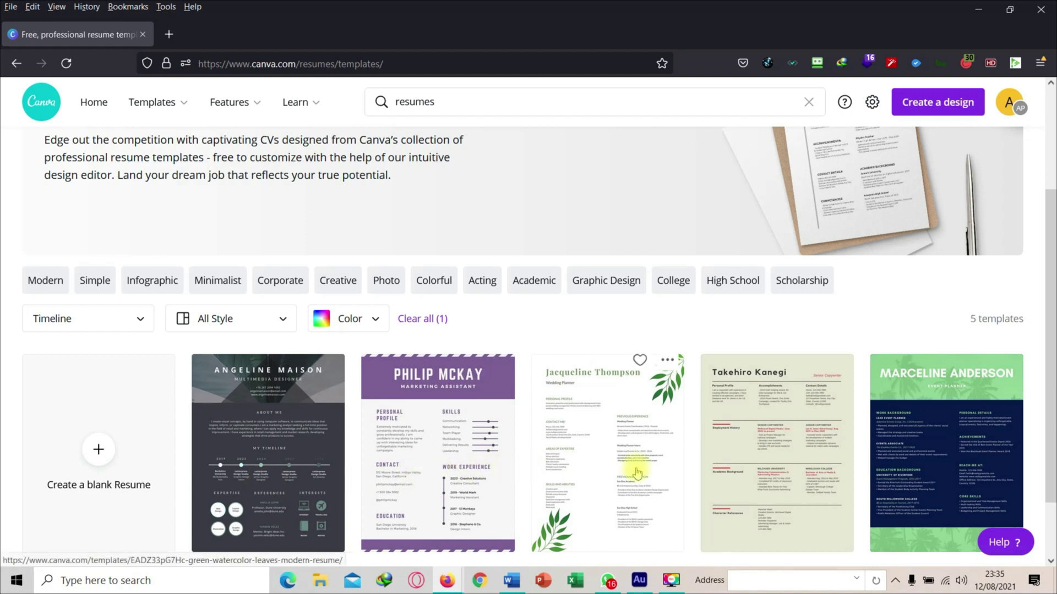
scroll(792, 441, down, 2)
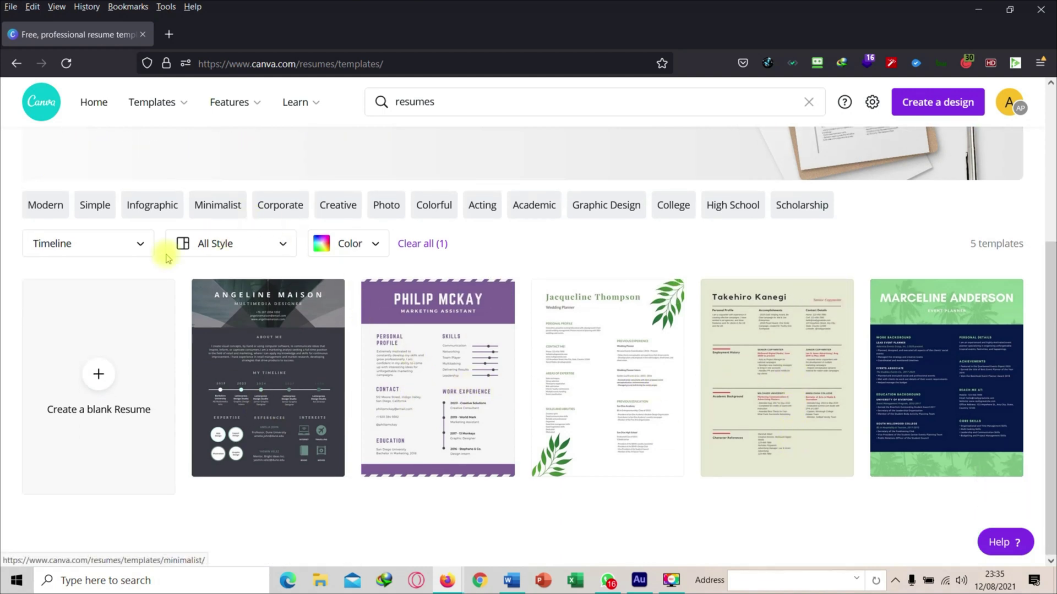
Reset the theme filter to All Theme
click(109, 246)
scroll(118, 352, down, 5)
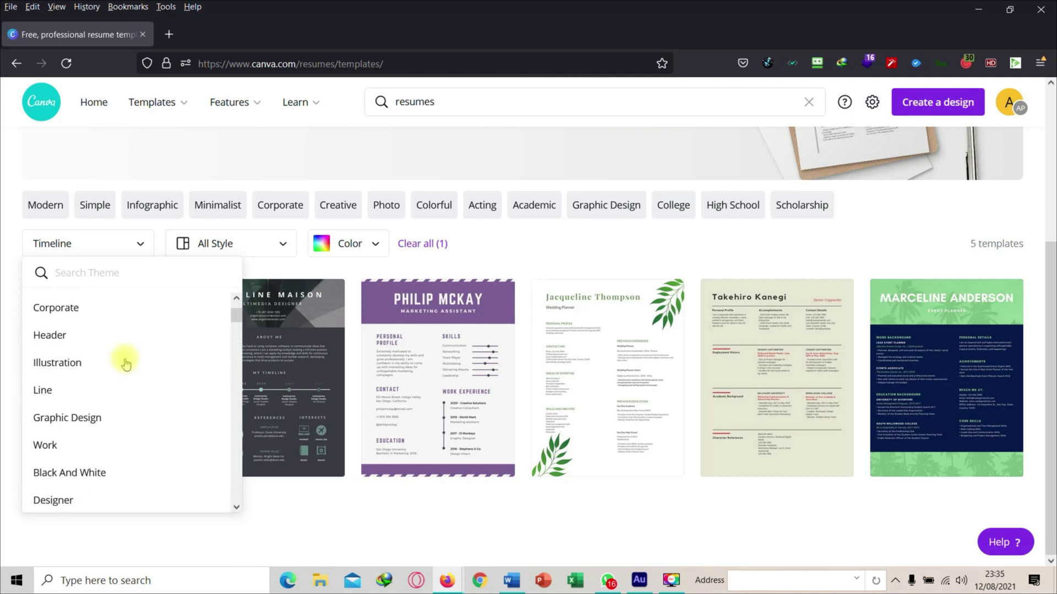
scroll(125, 363, up, 5)
click(102, 234)
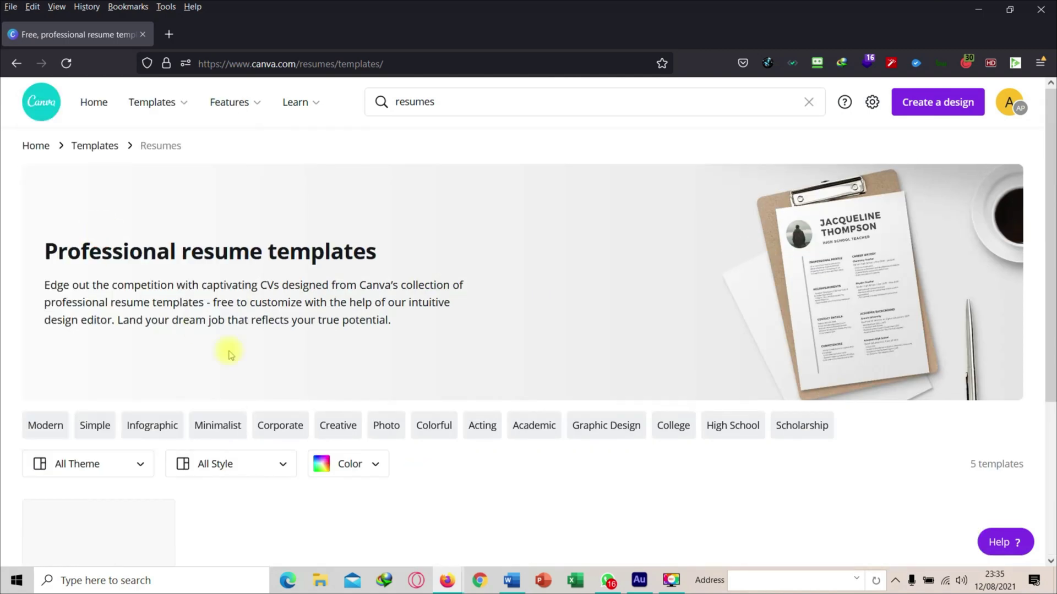
Browse the list of styles and filter the resume templates by the Tech style
scroll(319, 361, down, 4)
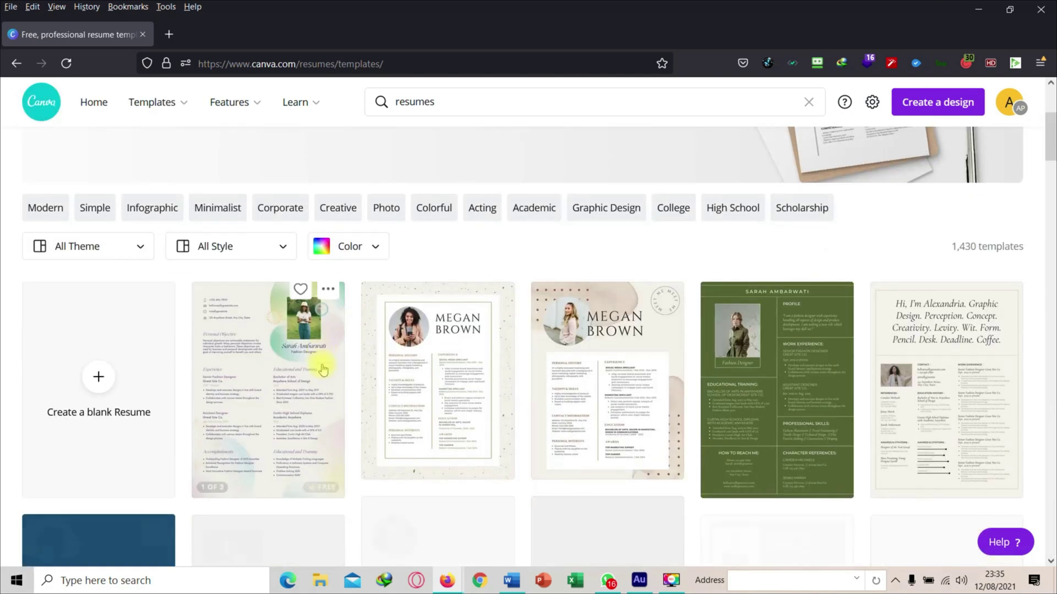
click(286, 251)
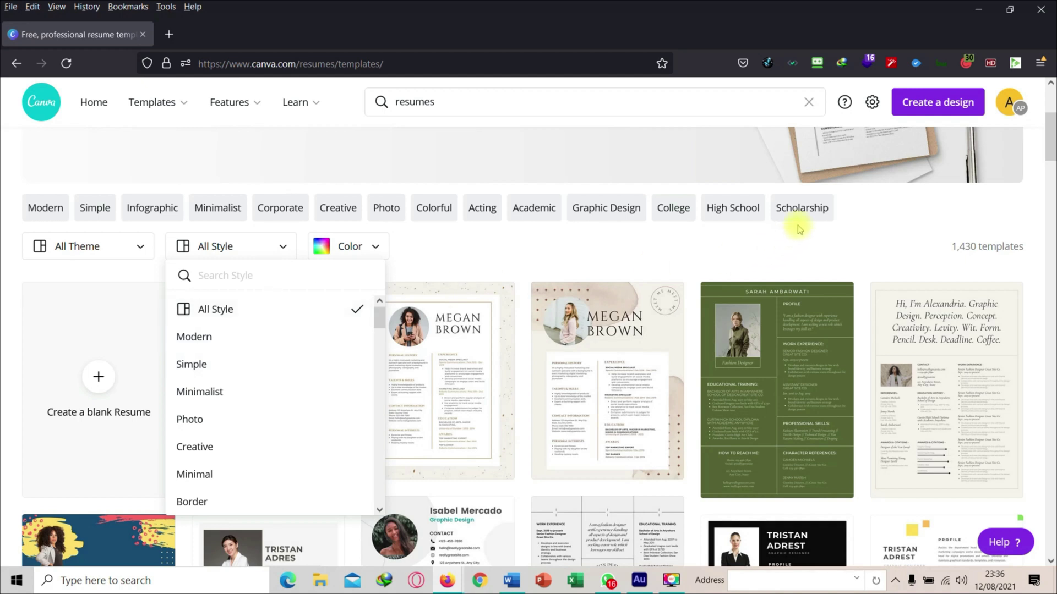
scroll(254, 441, down, 5)
scroll(254, 444, down, 15)
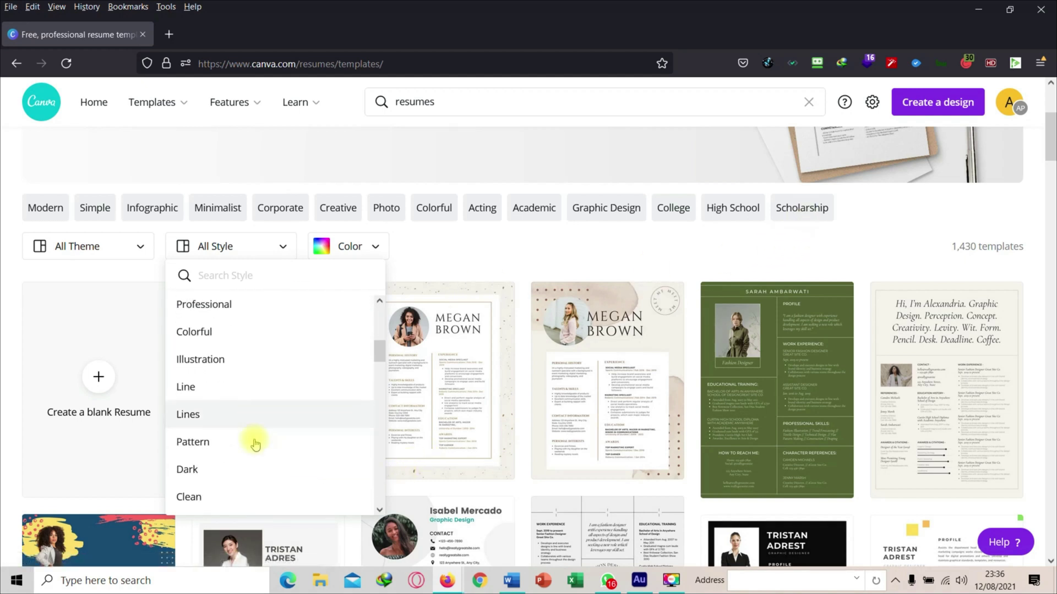
scroll(255, 444, down, 10)
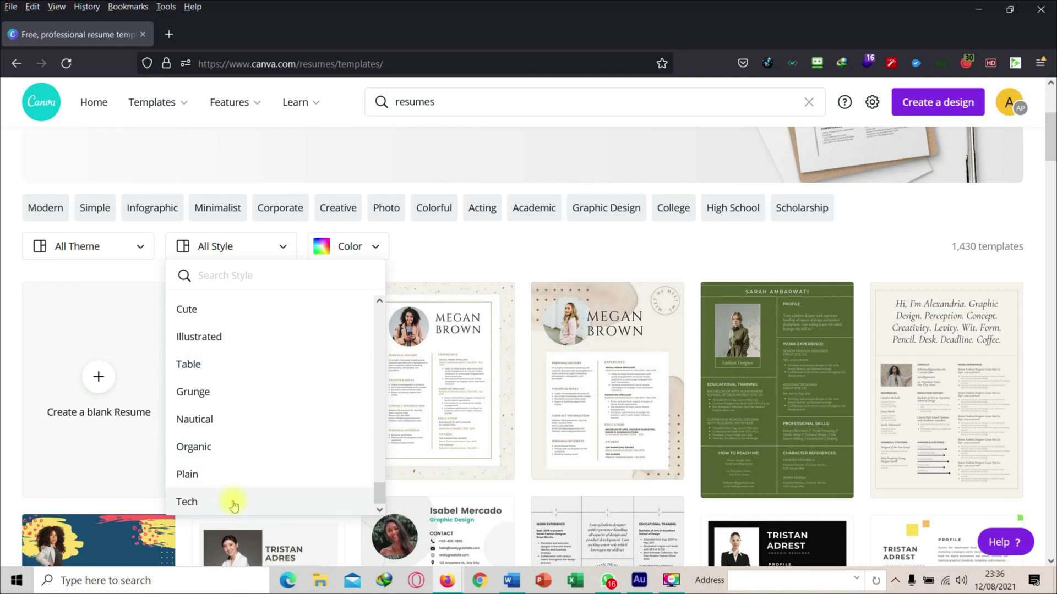
click(231, 500)
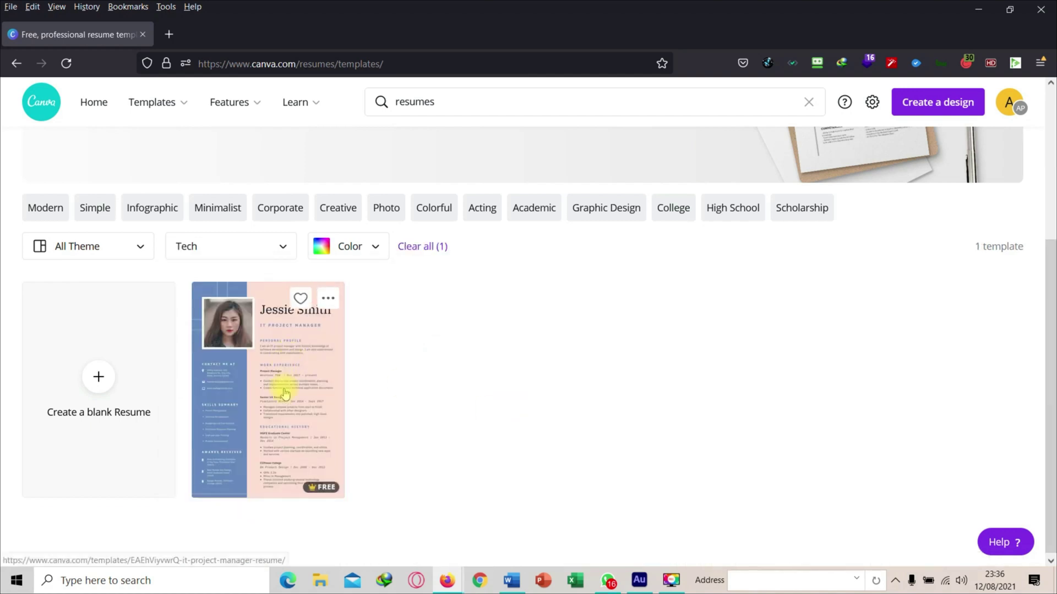
Try the Table style filter on the resume templates, followed by the Round style
click(259, 245)
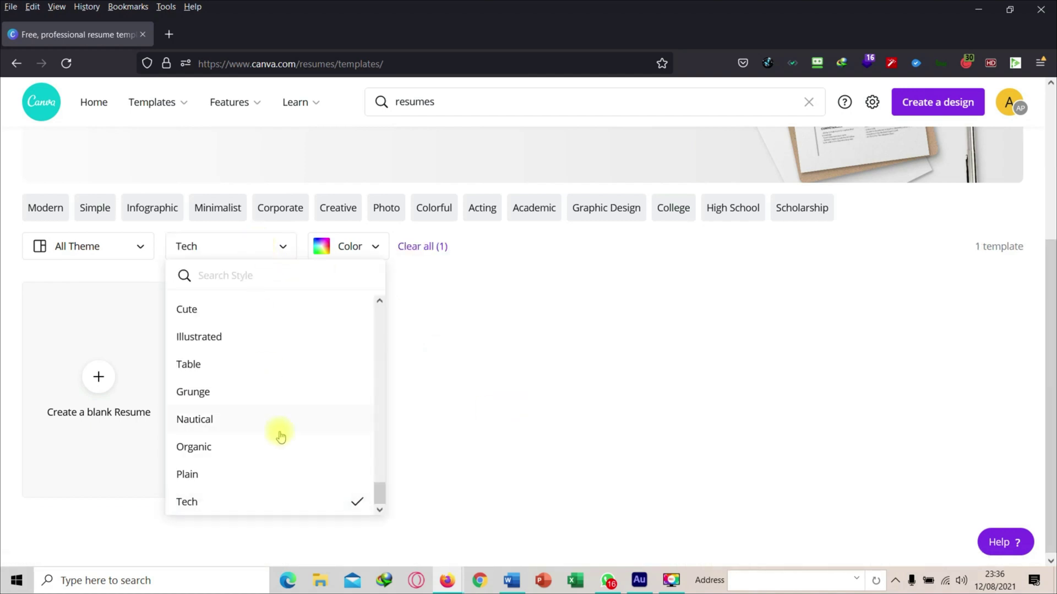
click(208, 363)
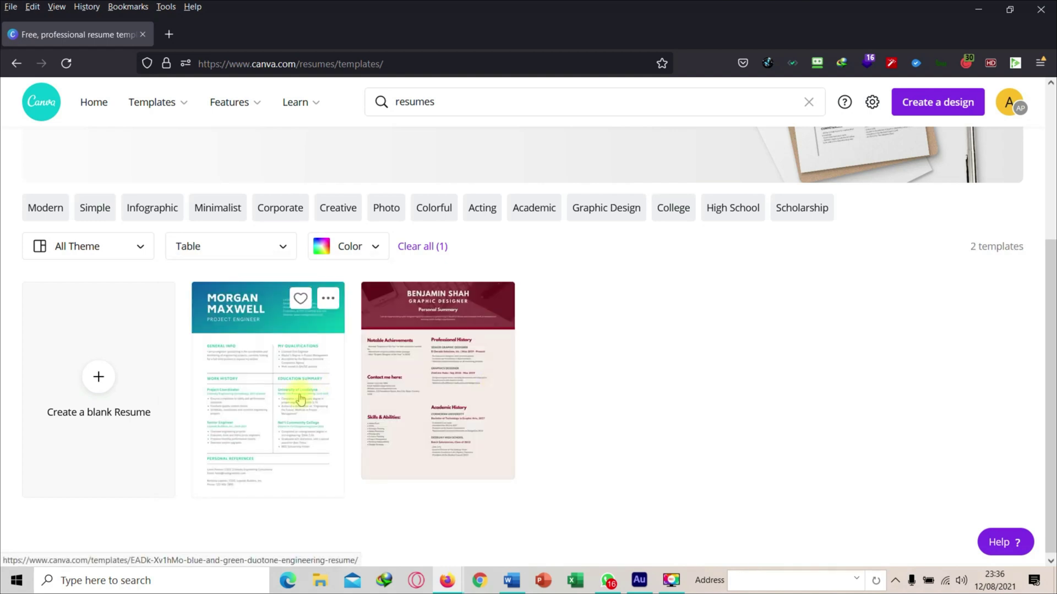
click(277, 245)
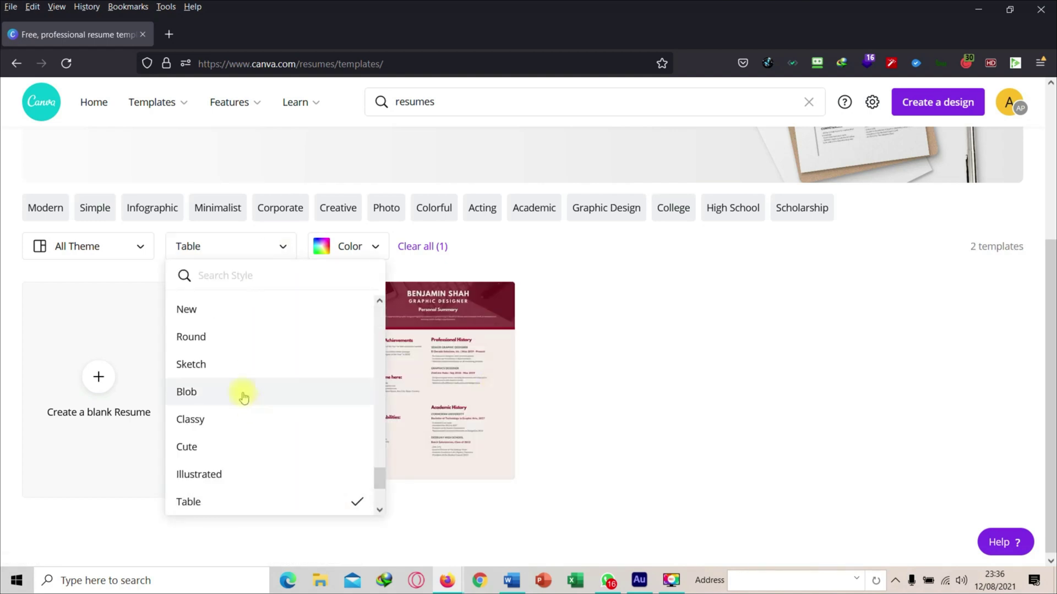
click(220, 334)
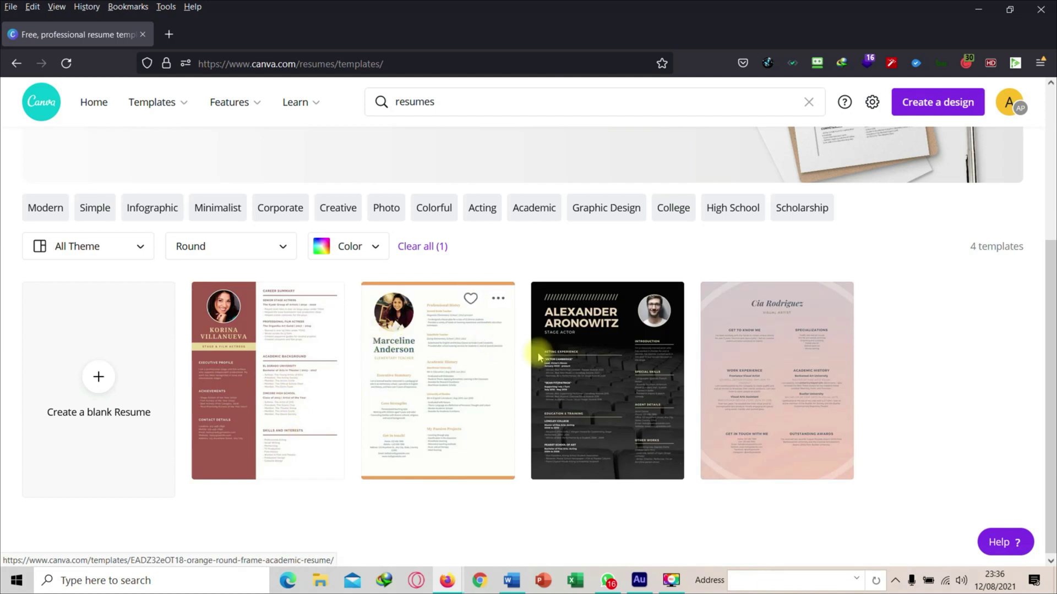
Set the style filter to Fitness and look through the matching resume templates
click(207, 242)
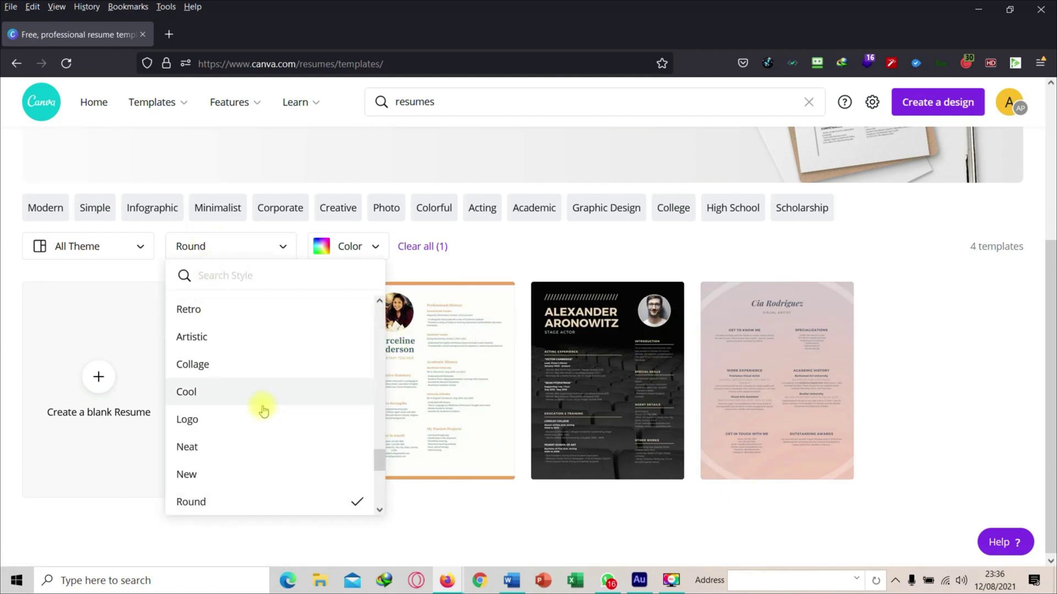
scroll(262, 406, up, 3)
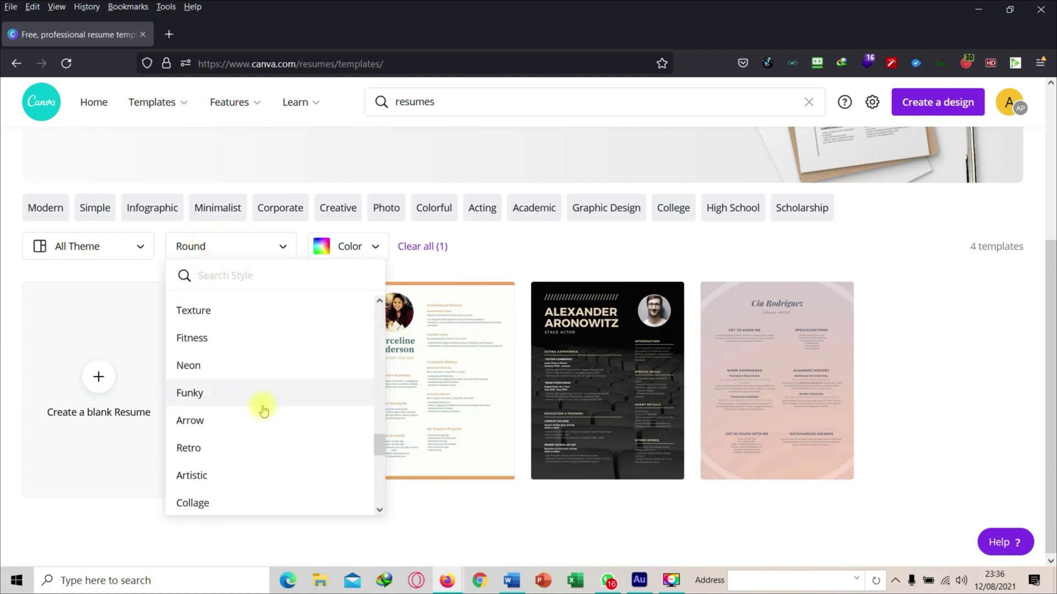
click(210, 338)
scroll(637, 489, down, 1)
scroll(637, 489, down, 2)
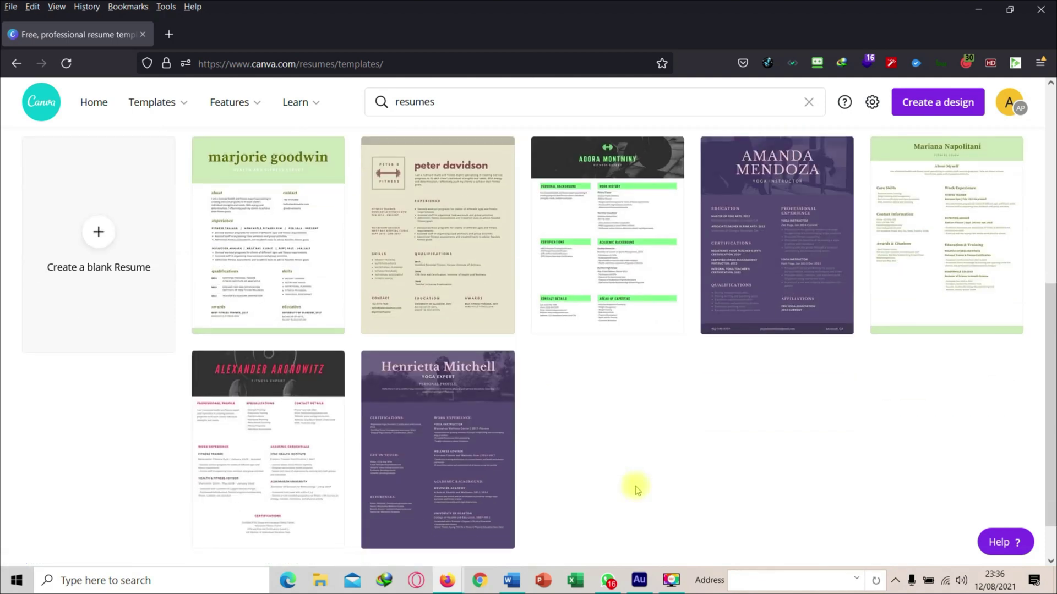
Reset the style filter to All Style
scroll(637, 489, up, 5)
click(216, 397)
scroll(245, 472, up, 2)
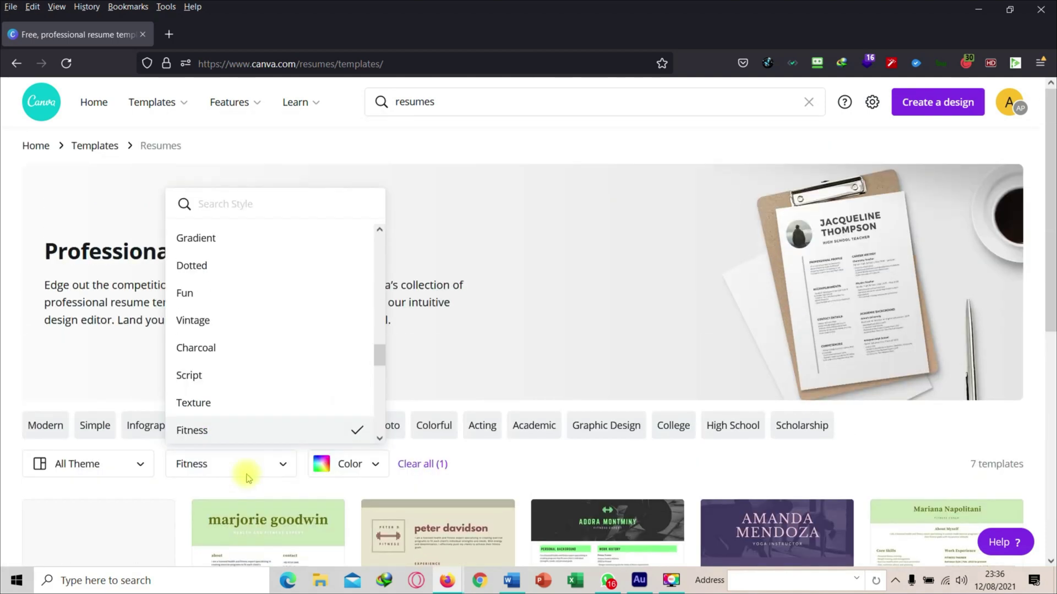
scroll(263, 361, up, 10)
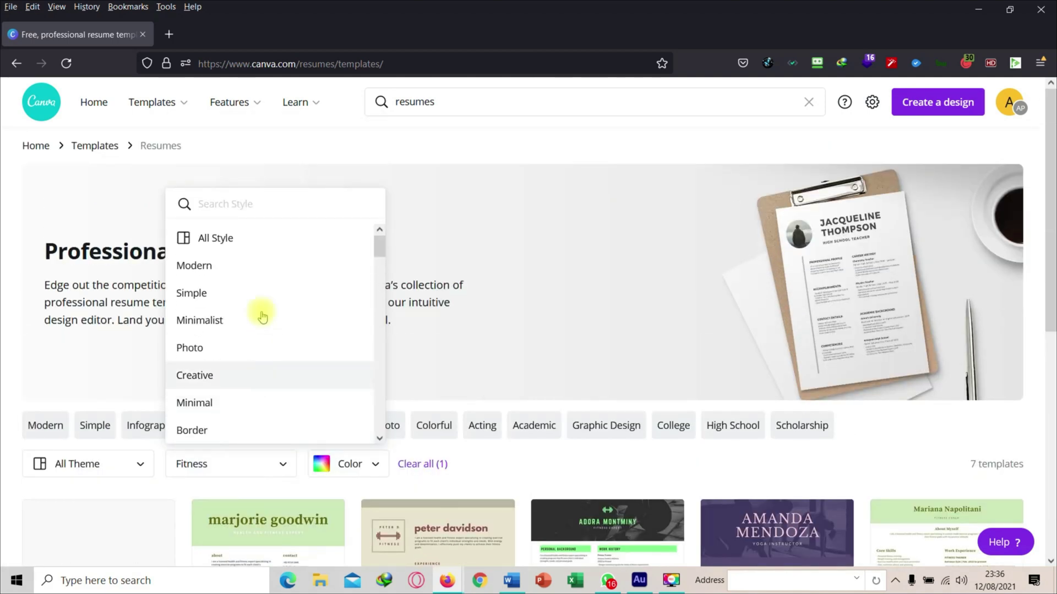
click(255, 238)
Filter the resume templates by turquoise and look through the matching designs
scroll(480, 347, down, 4)
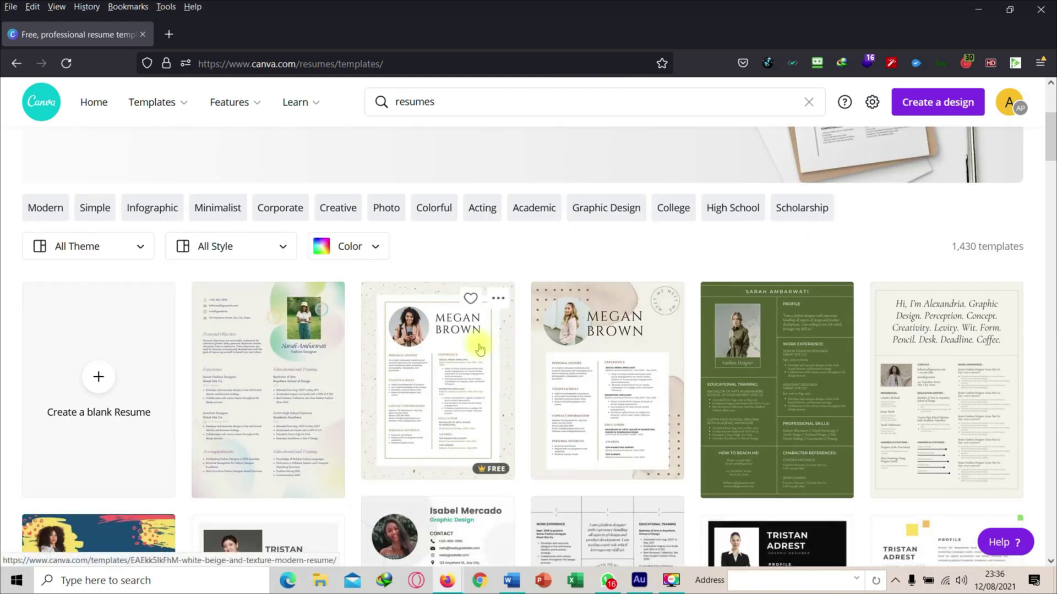
click(377, 251)
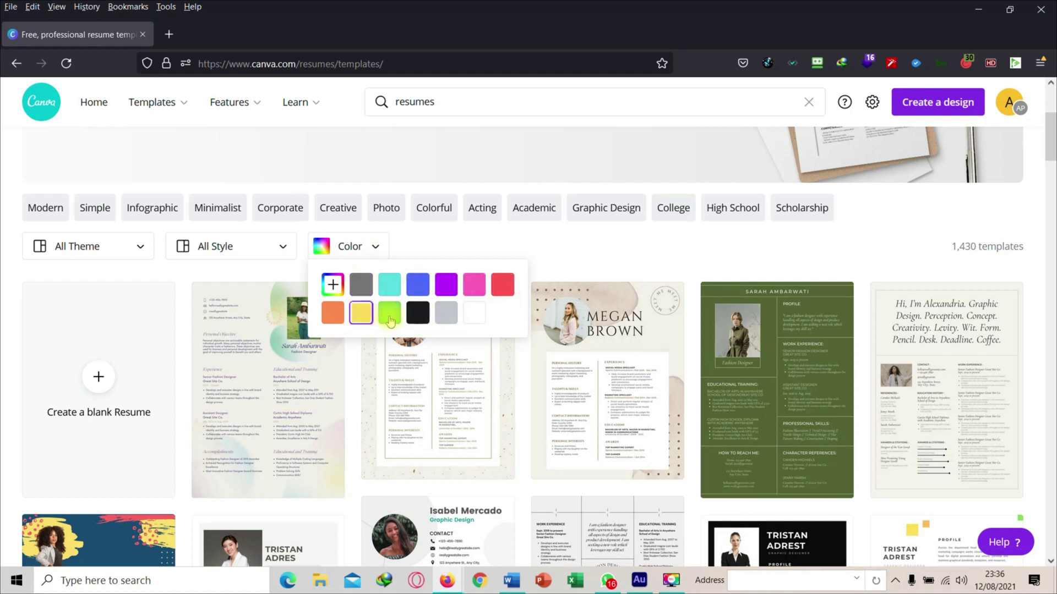
click(396, 287)
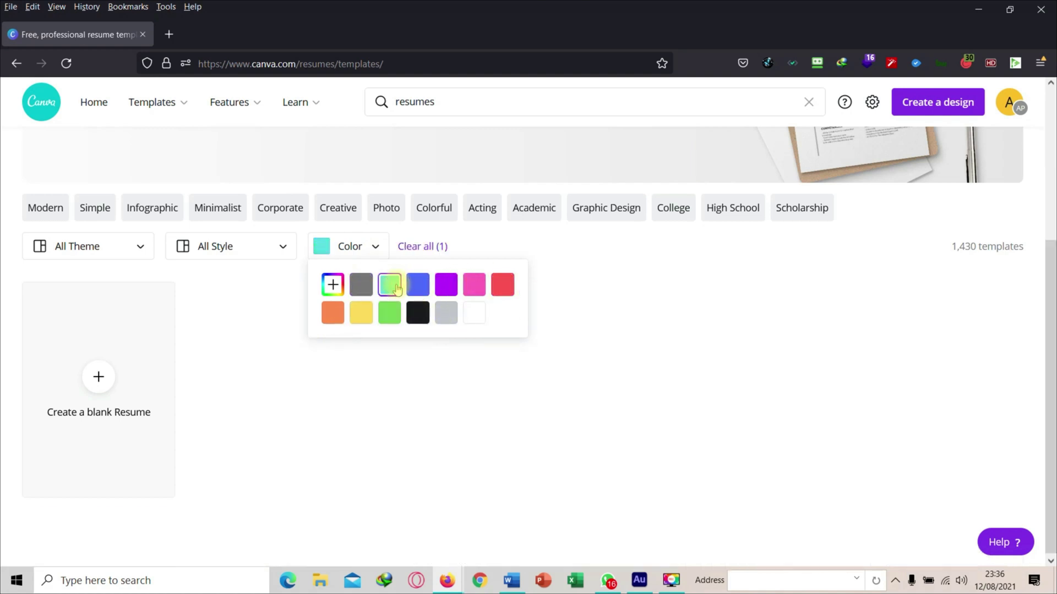
click(611, 258)
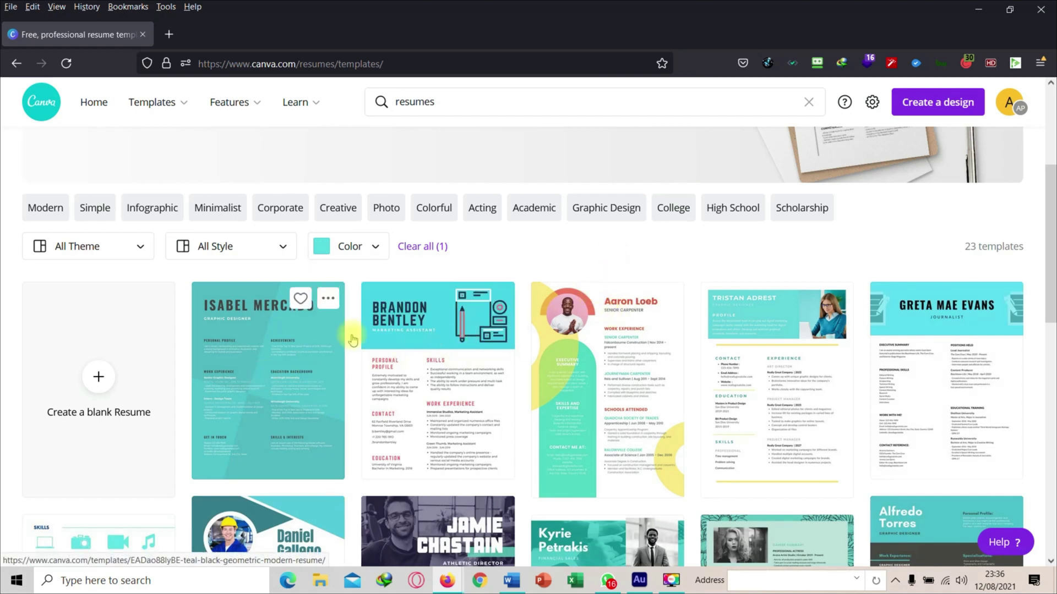
scroll(709, 361, down, 15)
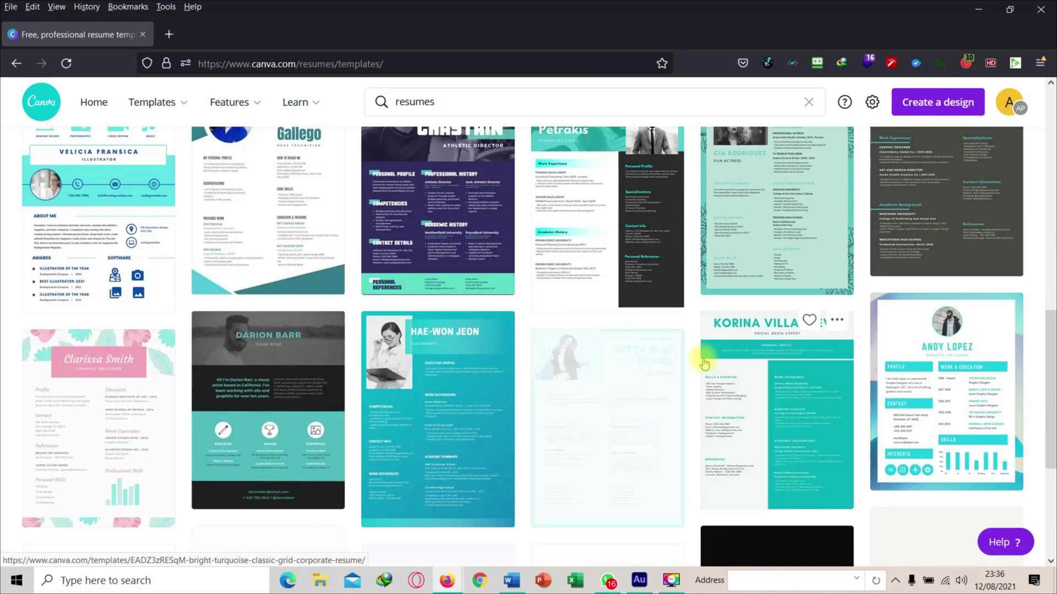
scroll(705, 364, up, 15)
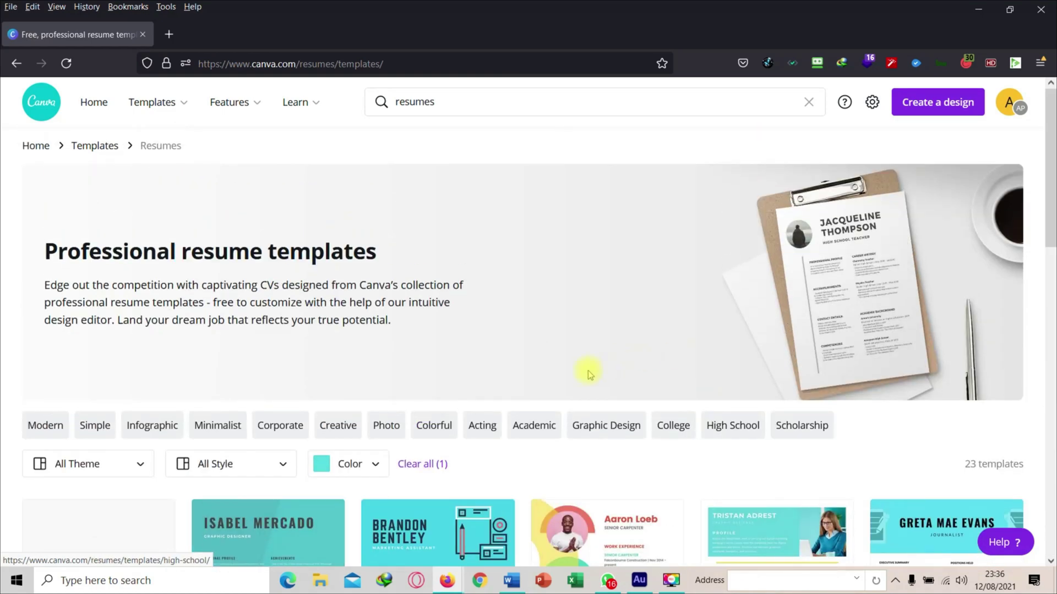
Change the color filter to pink and look through the matching resume templates
scroll(590, 370, down, 3)
click(371, 327)
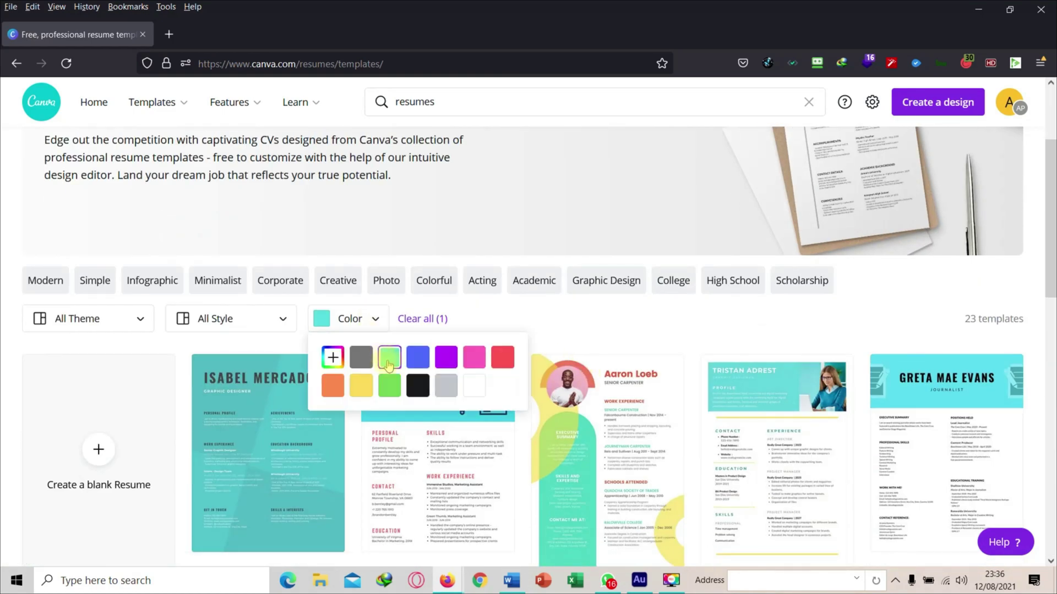
click(472, 358)
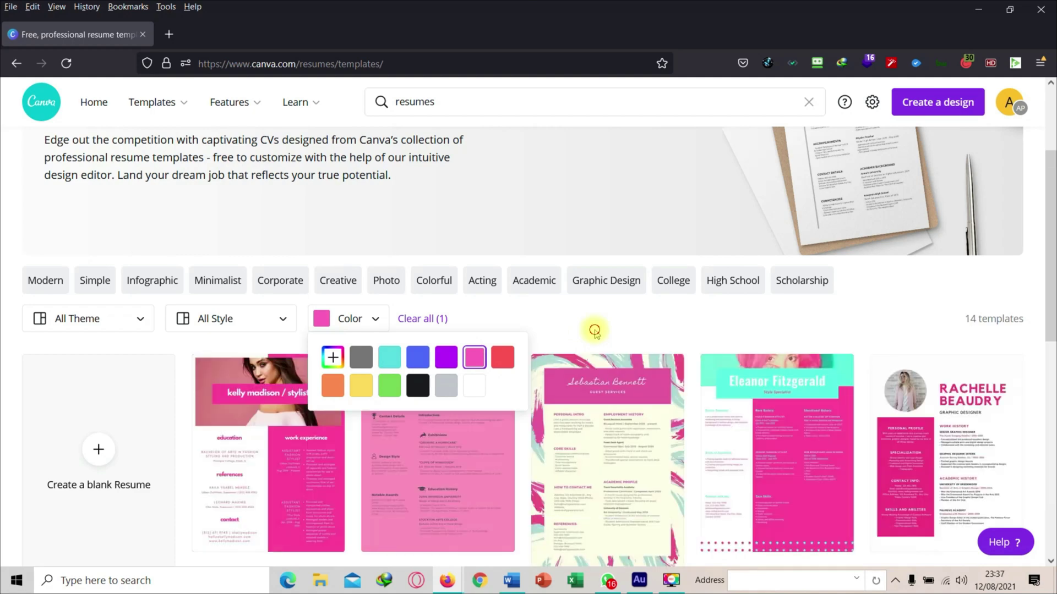
click(594, 330)
scroll(588, 338, down, 2)
scroll(575, 349, down, 6)
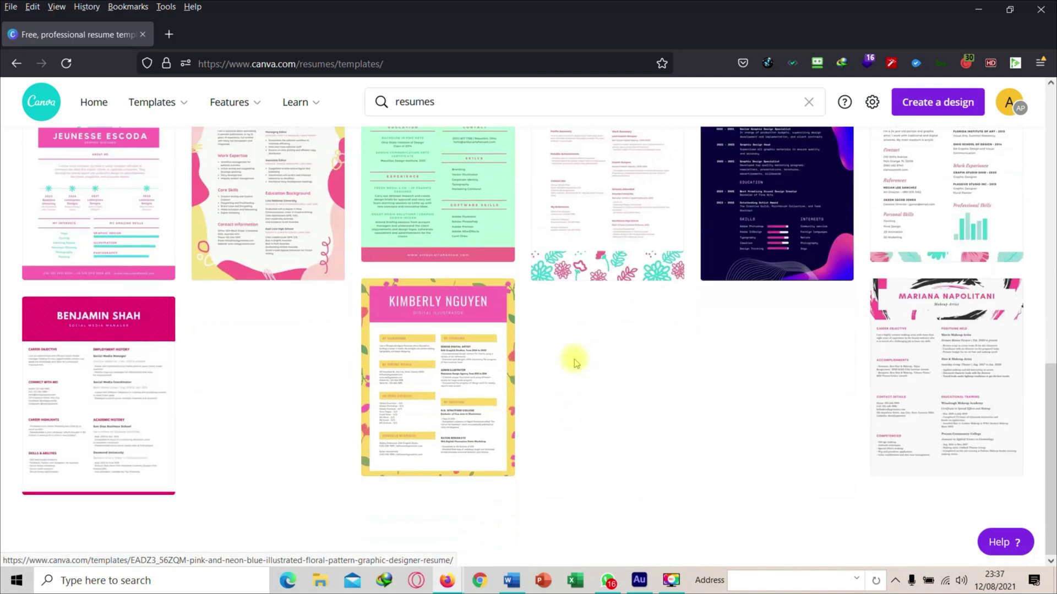
scroll(573, 358, up, 10)
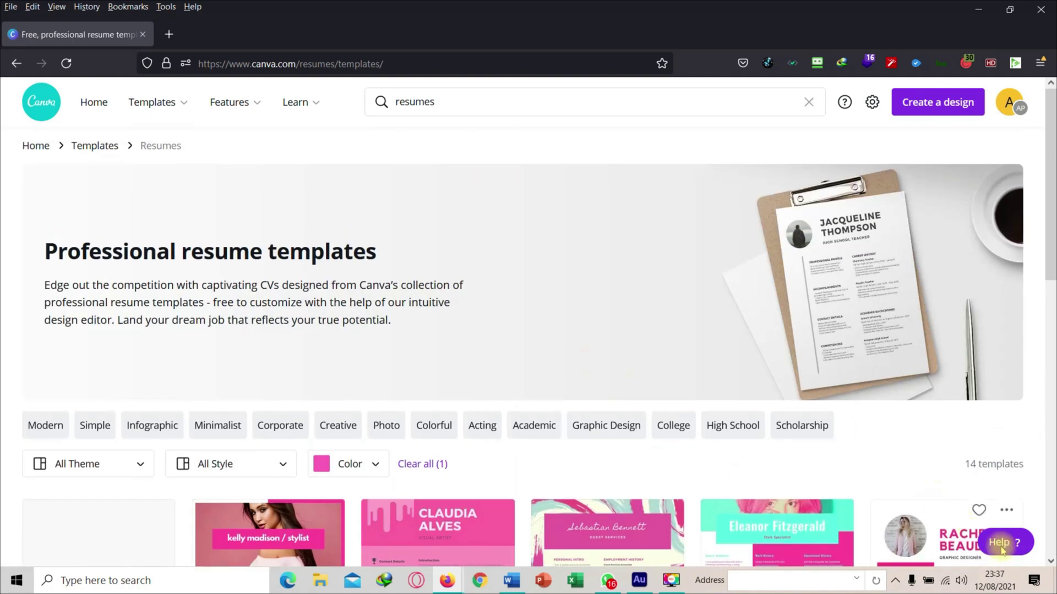
Set the color filter to white and browse the matching resume templates
click(380, 465)
click(474, 531)
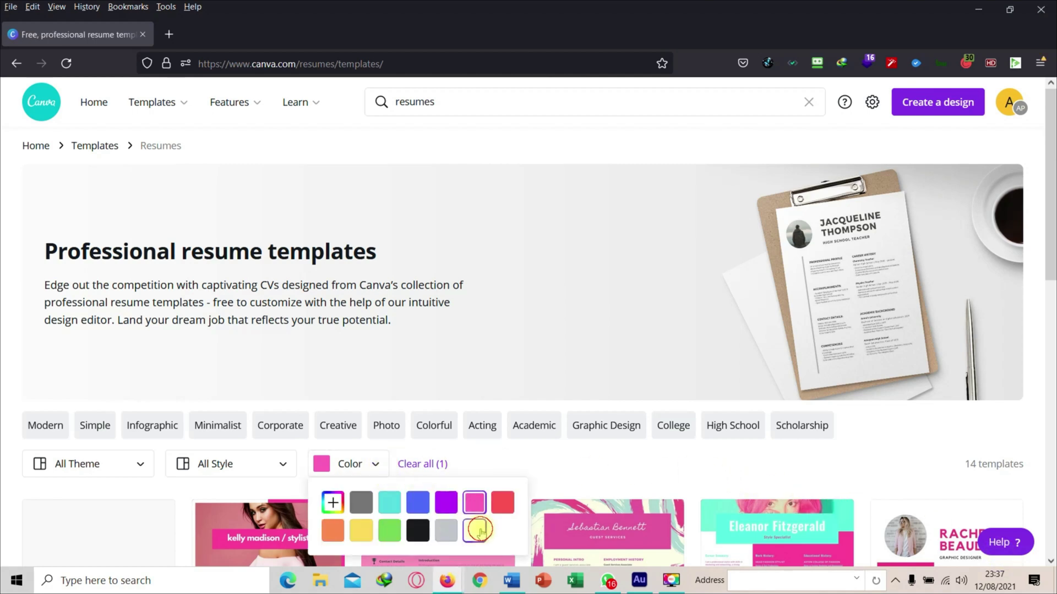
click(611, 469)
scroll(612, 472, down, 15)
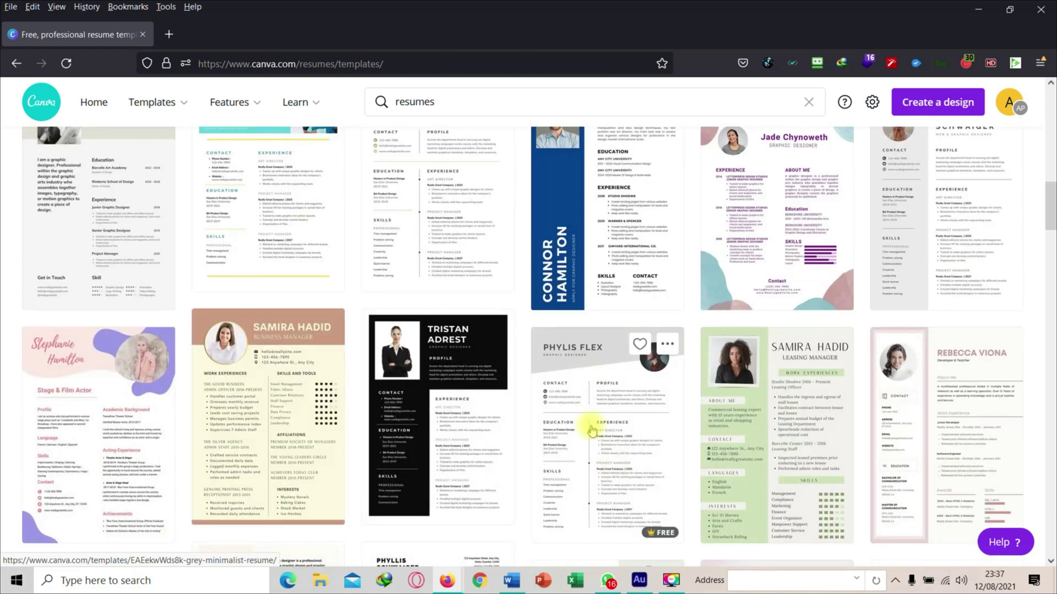
scroll(591, 429, up, 3)
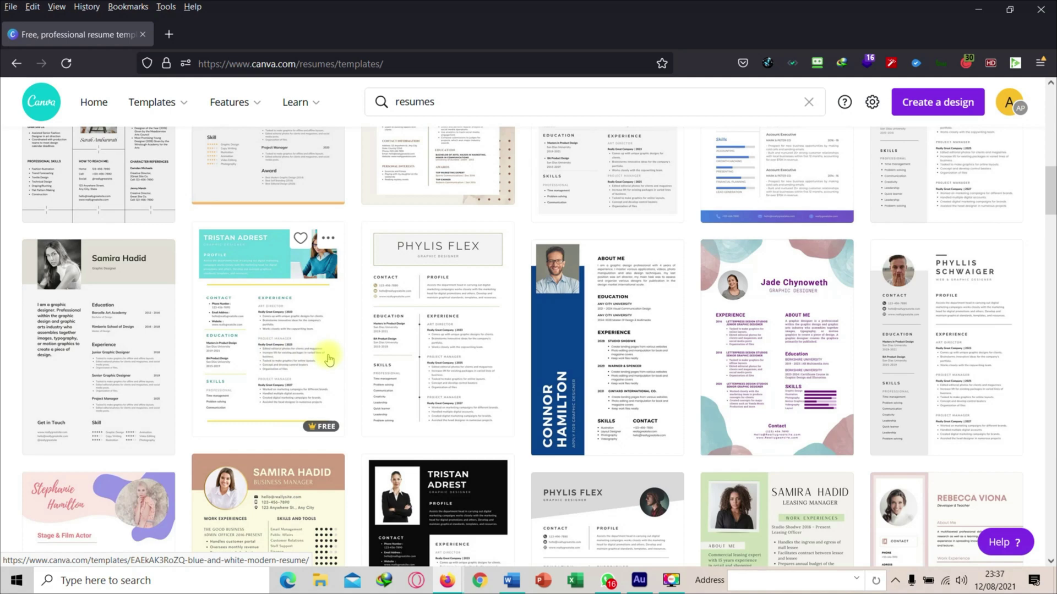
Clear the color filter from the resume templates
scroll(329, 359, up, 10)
click(350, 390)
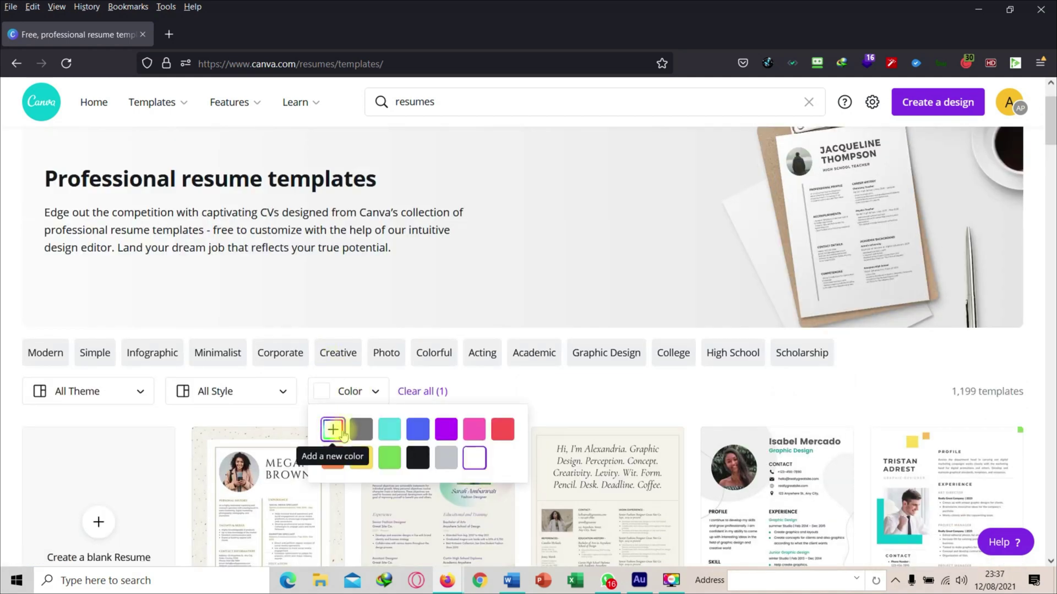
click(427, 391)
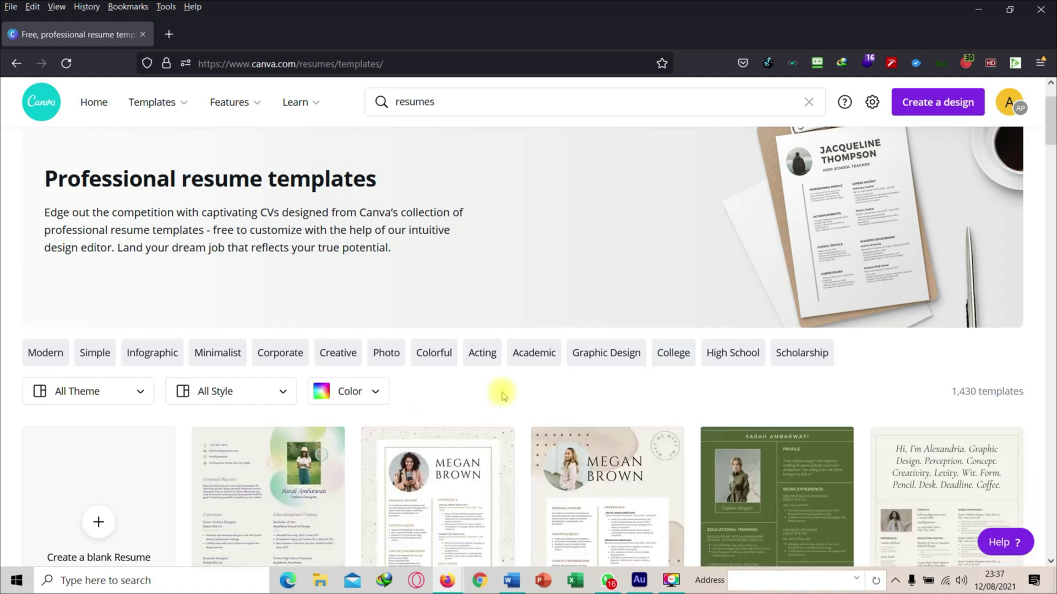
Browse the unfiltered resume templates and open the White Modern Minimalist Resume template for customizing
scroll(502, 395, down, 5)
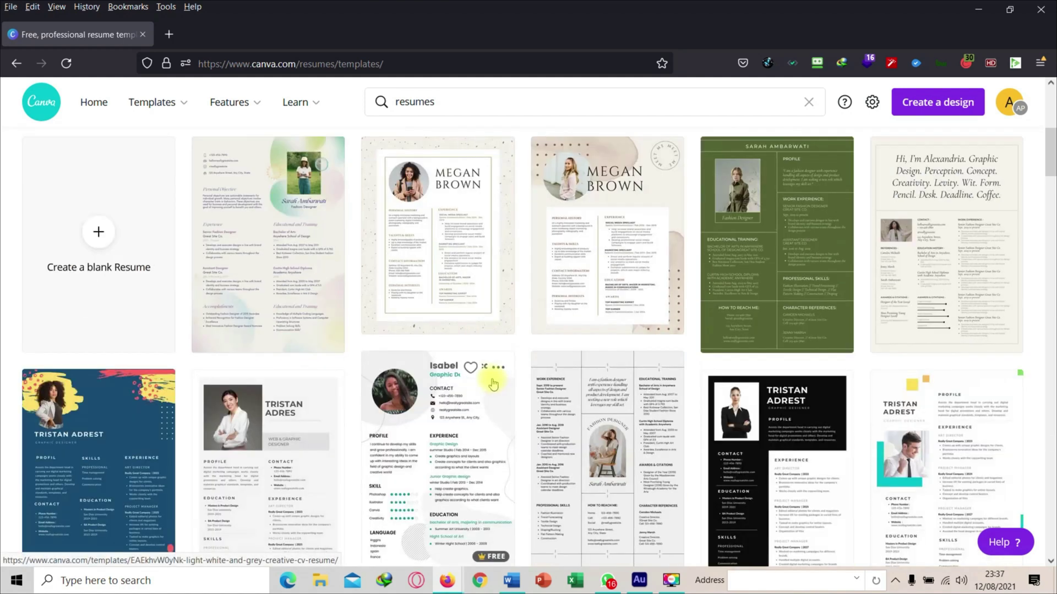
scroll(494, 384, down, 4)
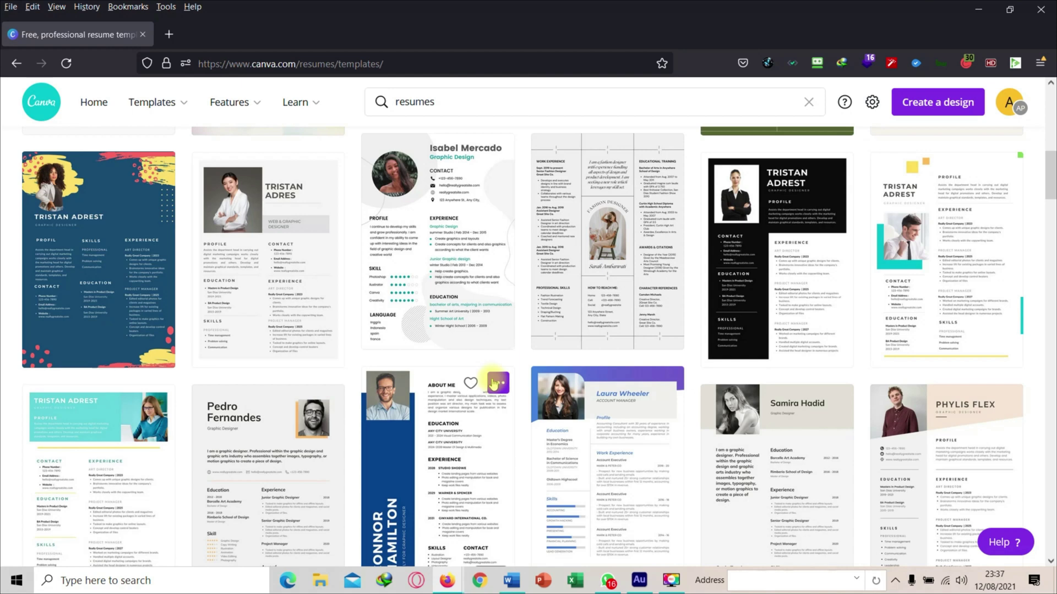
scroll(494, 384, down, 3)
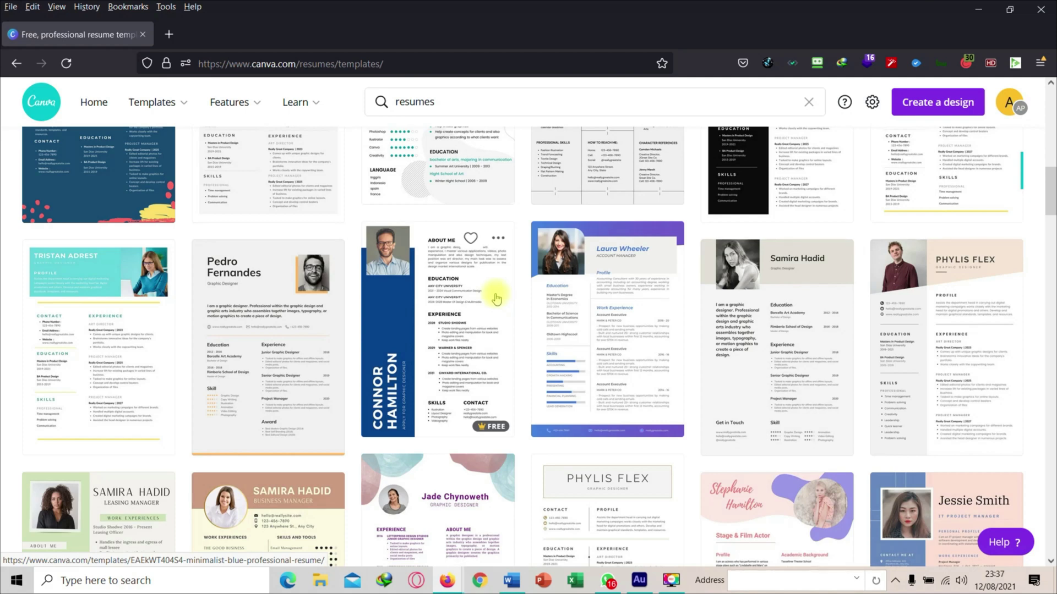
scroll(496, 299, down, 3)
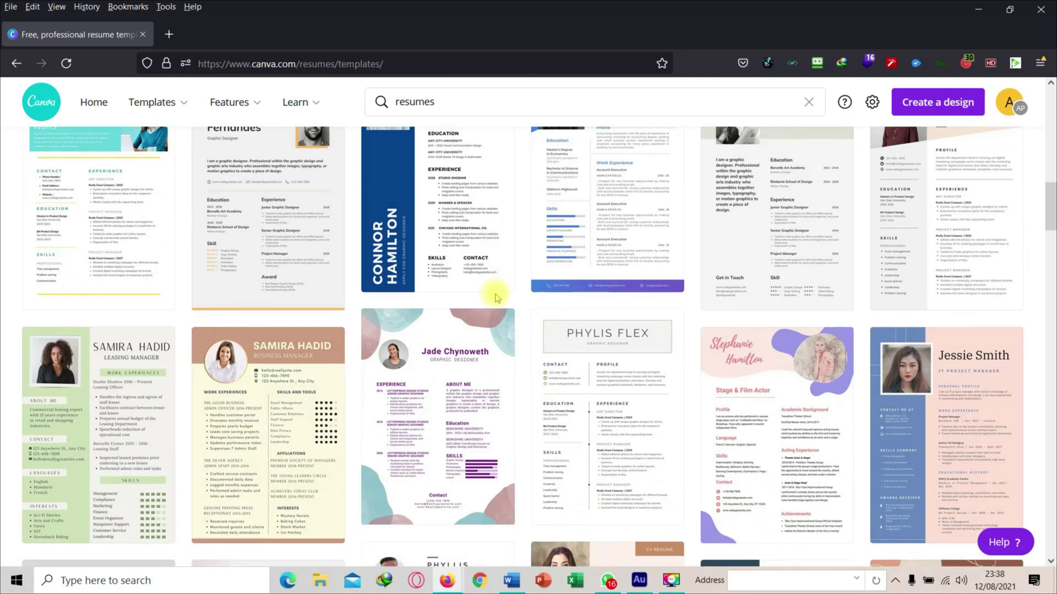
scroll(496, 298, up, 4)
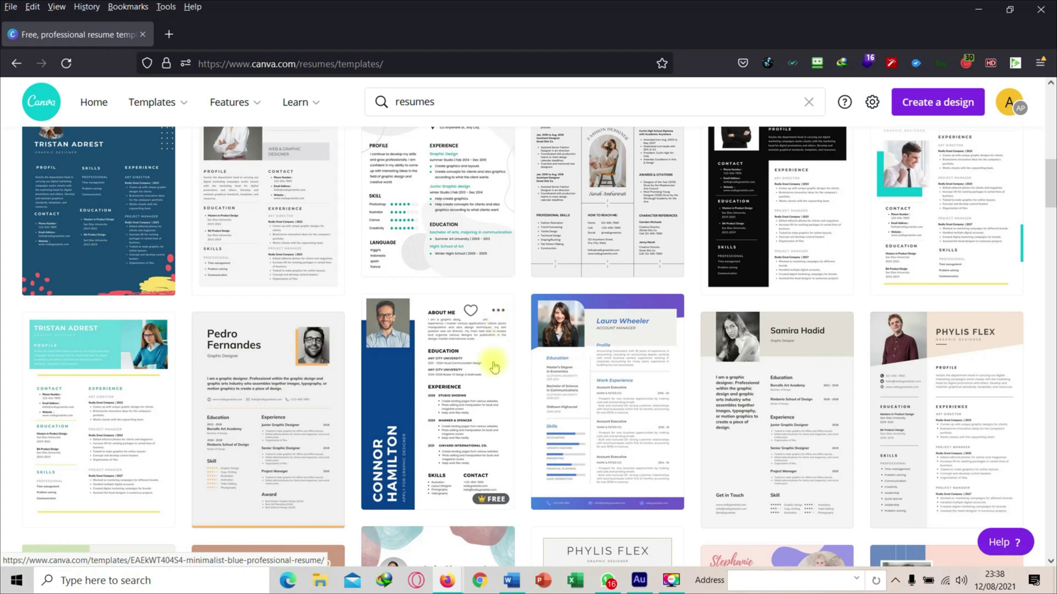
scroll(676, 387, up, 1)
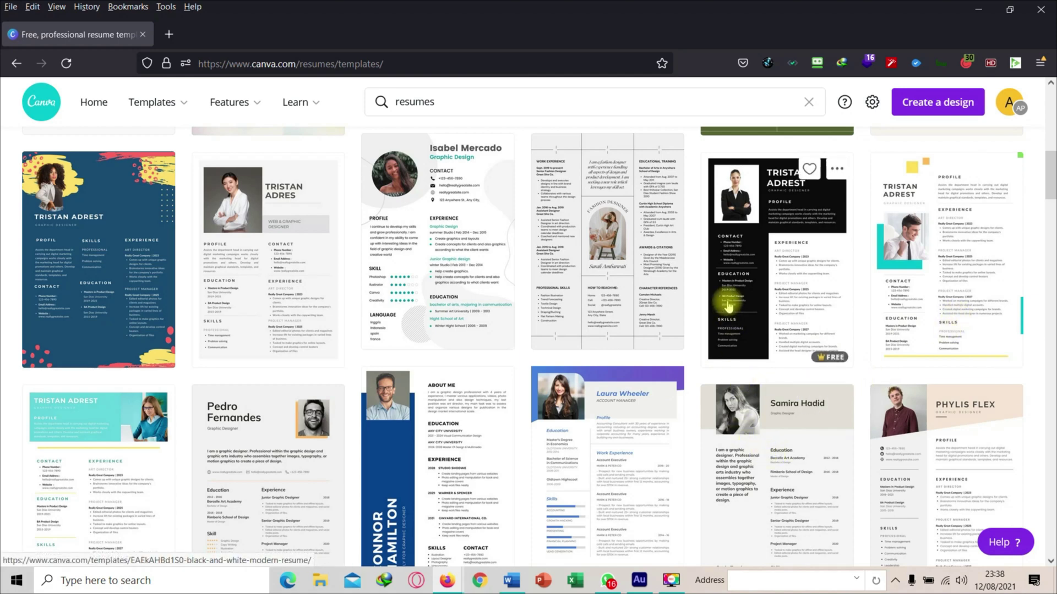
scroll(727, 304, down, 1)
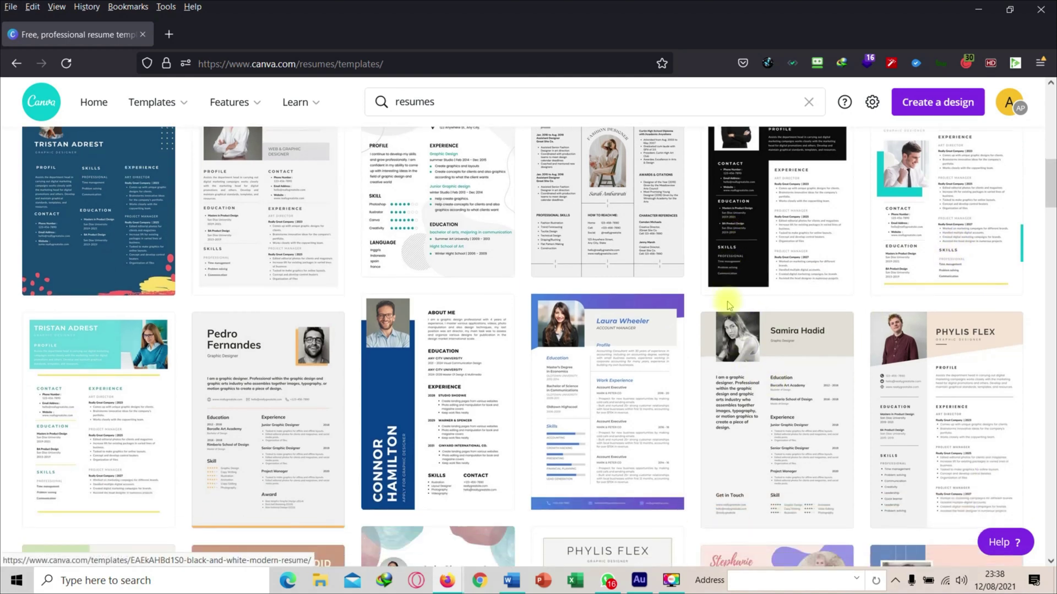
scroll(797, 278, up, 1)
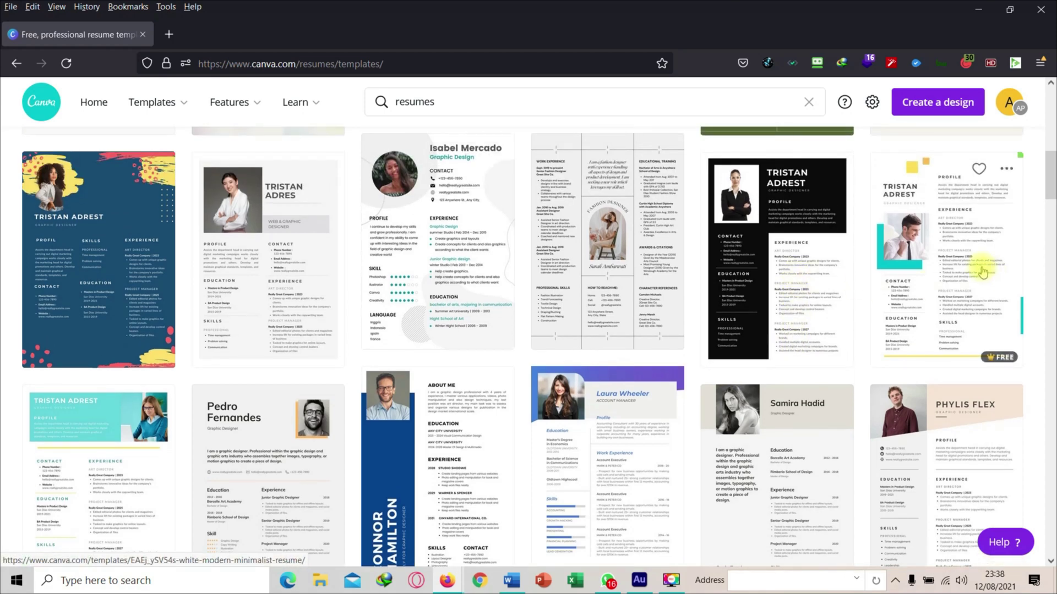
click(982, 273)
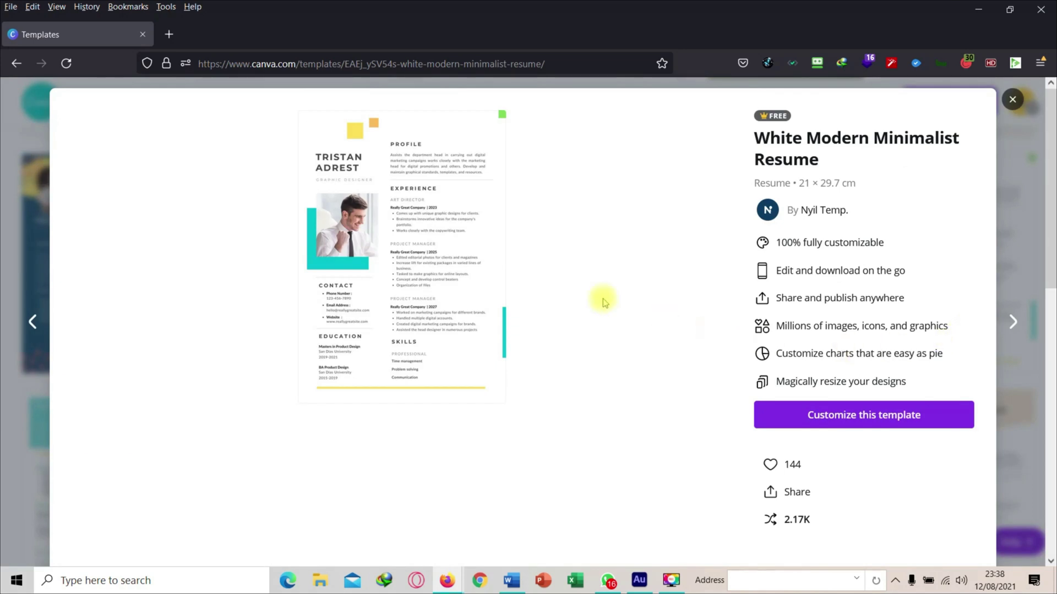
click(836, 415)
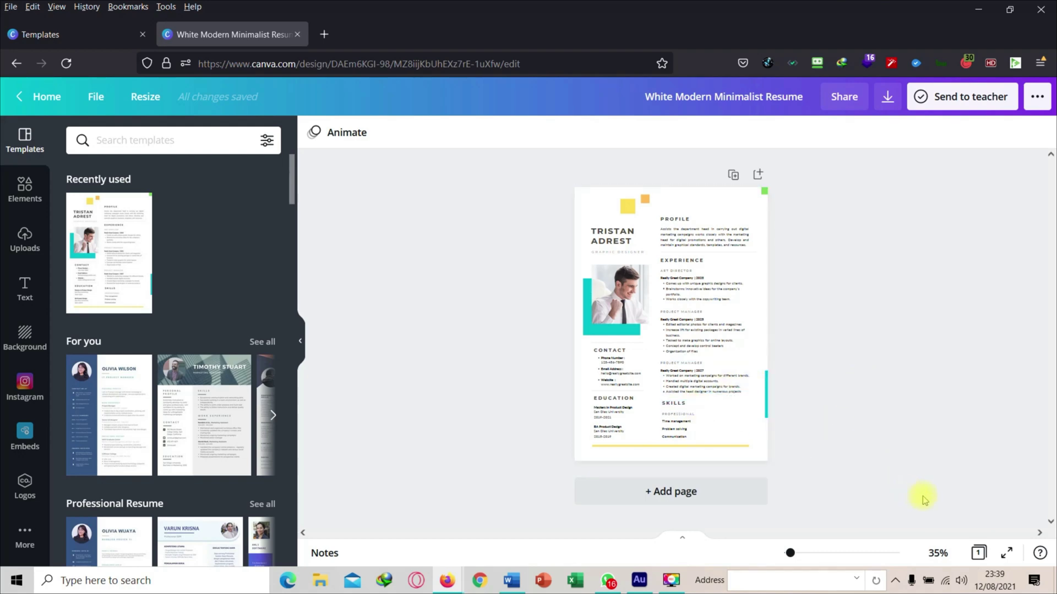
Enlarge the resume page to 67% and examine its shapes, text sections and layout from top to bottom
drag(791, 554, 799, 556)
scroll(794, 480, up, 3)
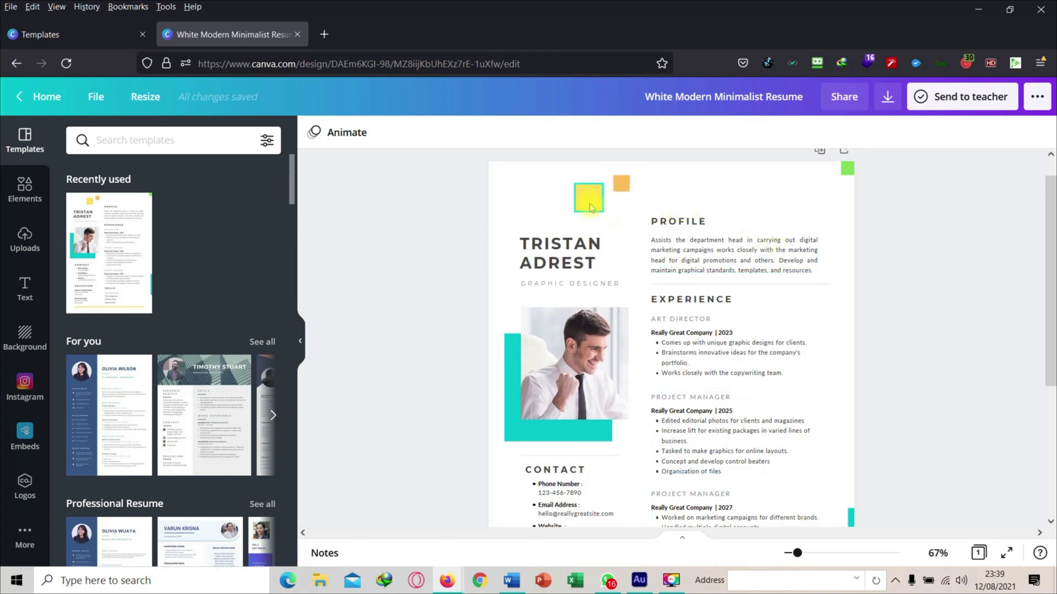
mouse_move(625, 193)
mouse_down()
mouse_move(586, 209)
mouse_move(625, 193)
mouse_up()
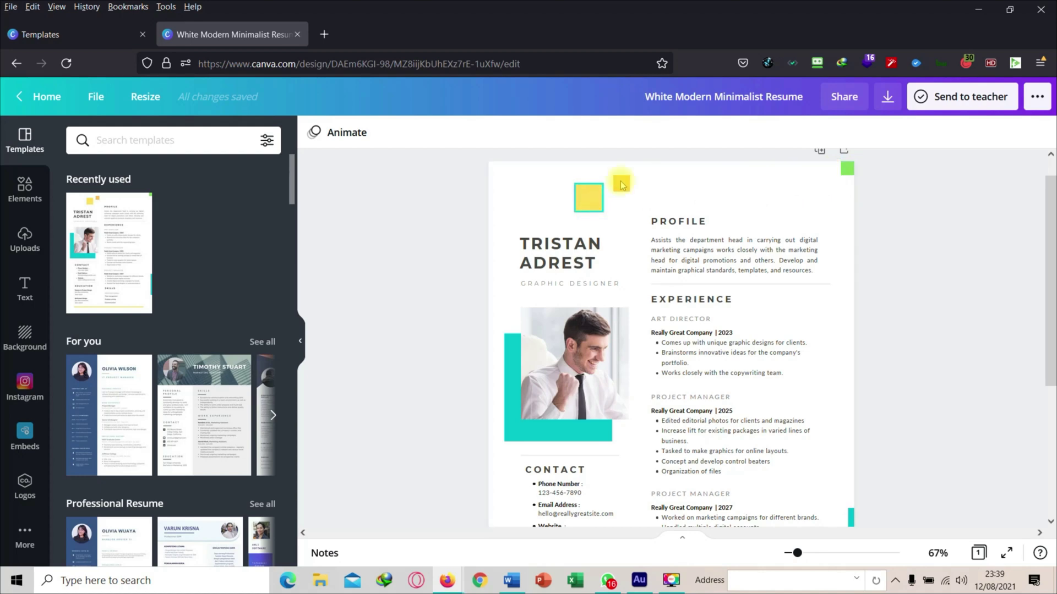
scroll(837, 260, down, 5)
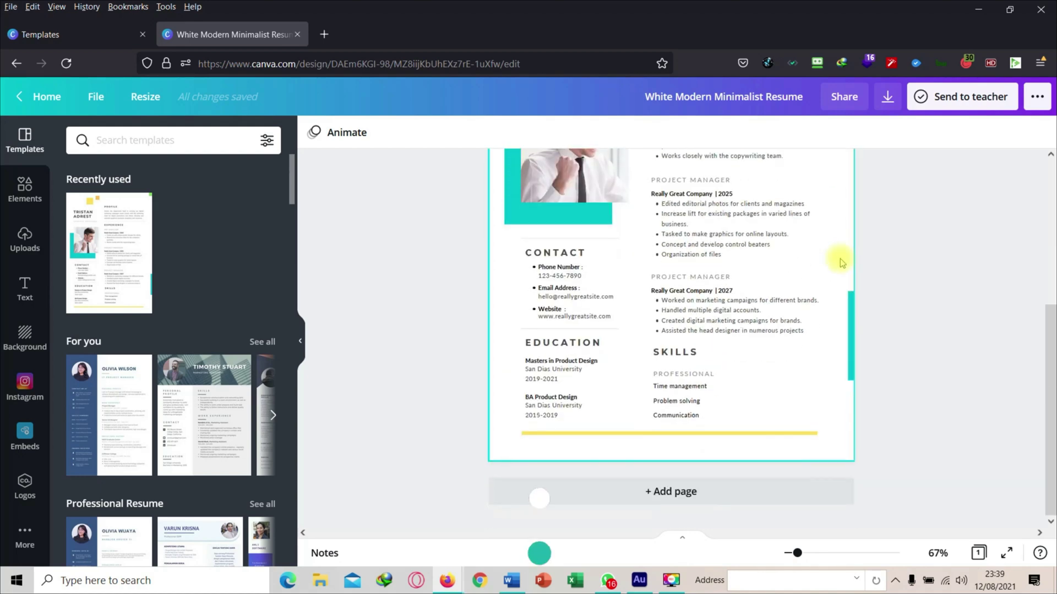
scroll(795, 348, up, 5)
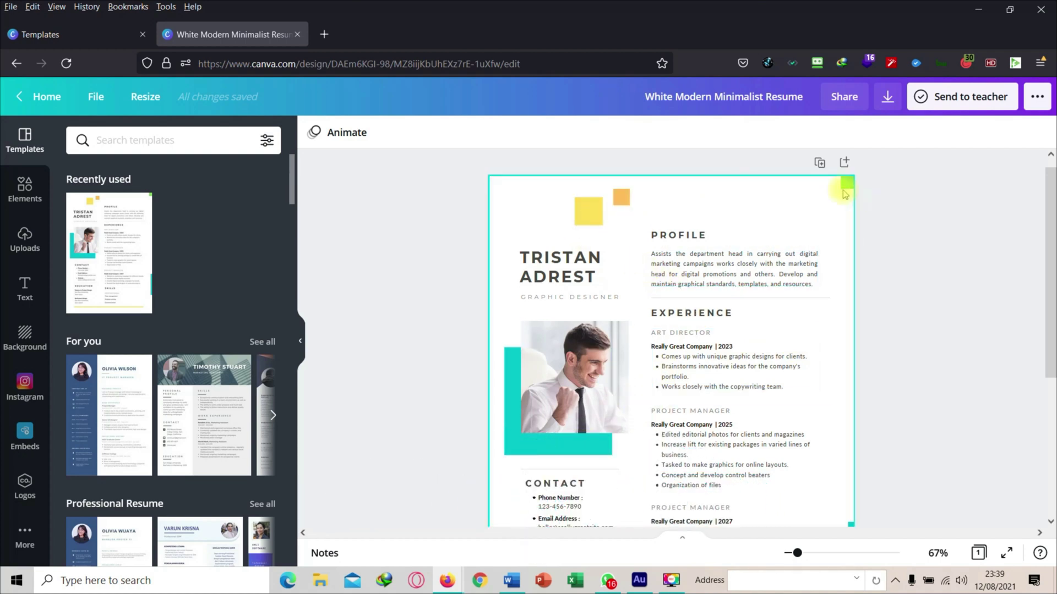
scroll(834, 220, down, 5)
scroll(834, 225, up, 3)
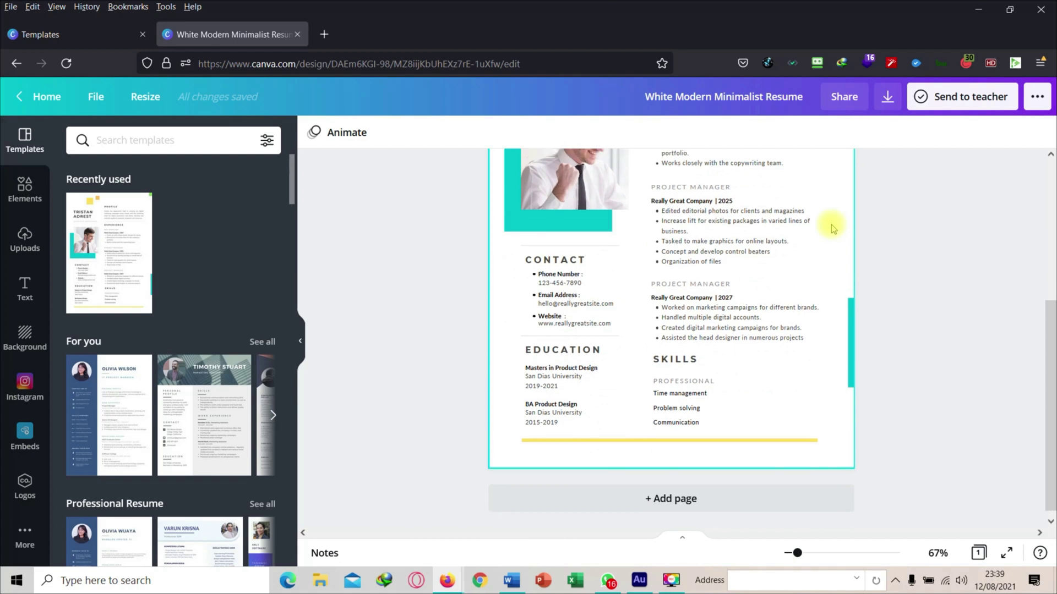
scroll(832, 226, up, 1)
scroll(798, 234, up, 1)
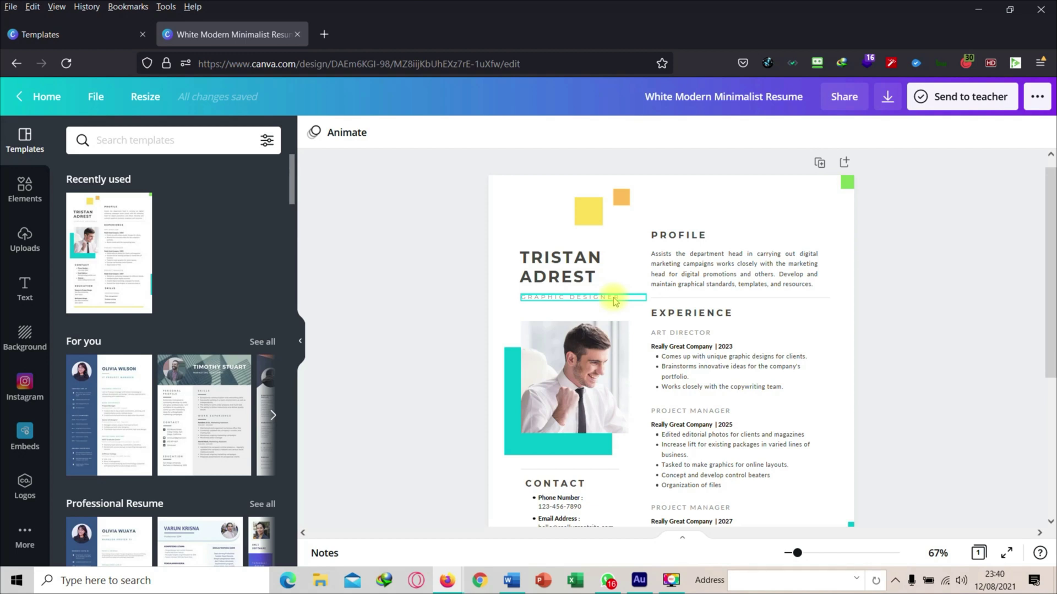
Move the portrait photo right over the Experience section and the turquoise square behind it left, partly past the page's left edge
scroll(613, 297, down, 2)
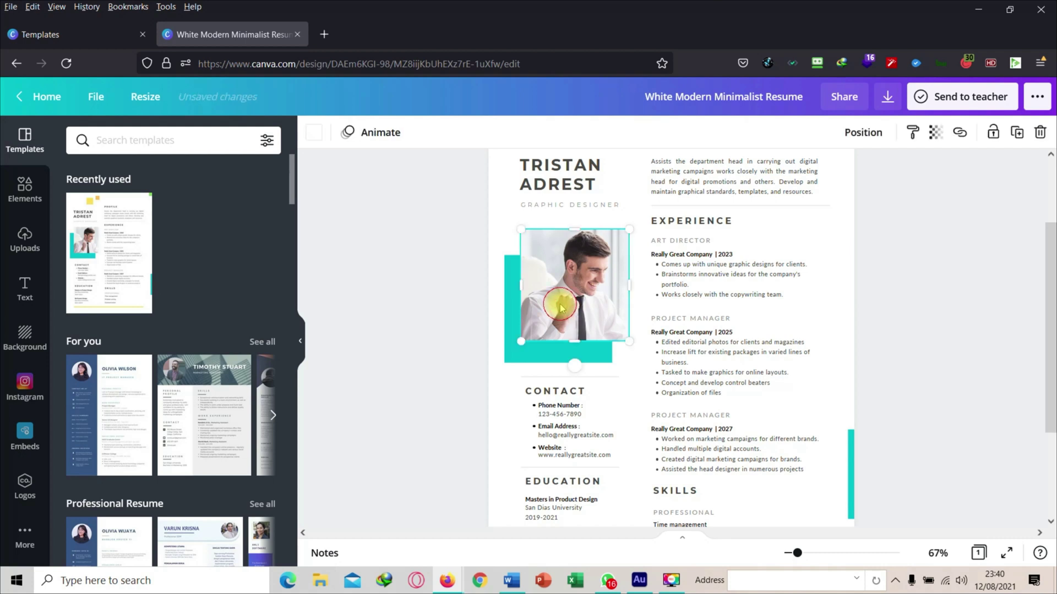
click(561, 308)
drag(591, 292, 682, 279)
drag(561, 316, 493, 348)
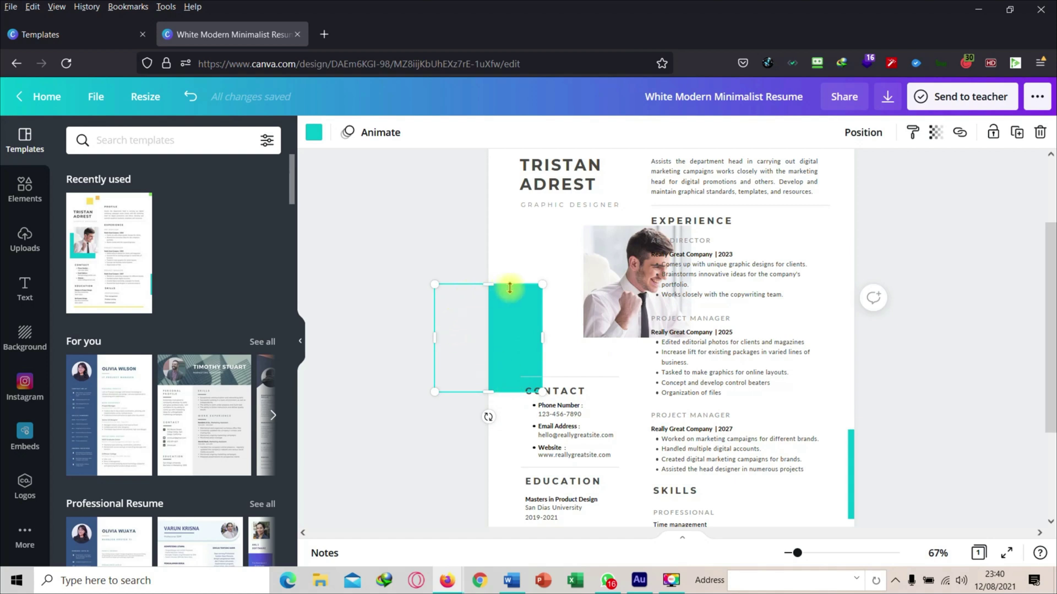
Move the turquoise square back above the Contact section and place the portrait photo over it, offset up and right
drag(519, 359, 595, 325)
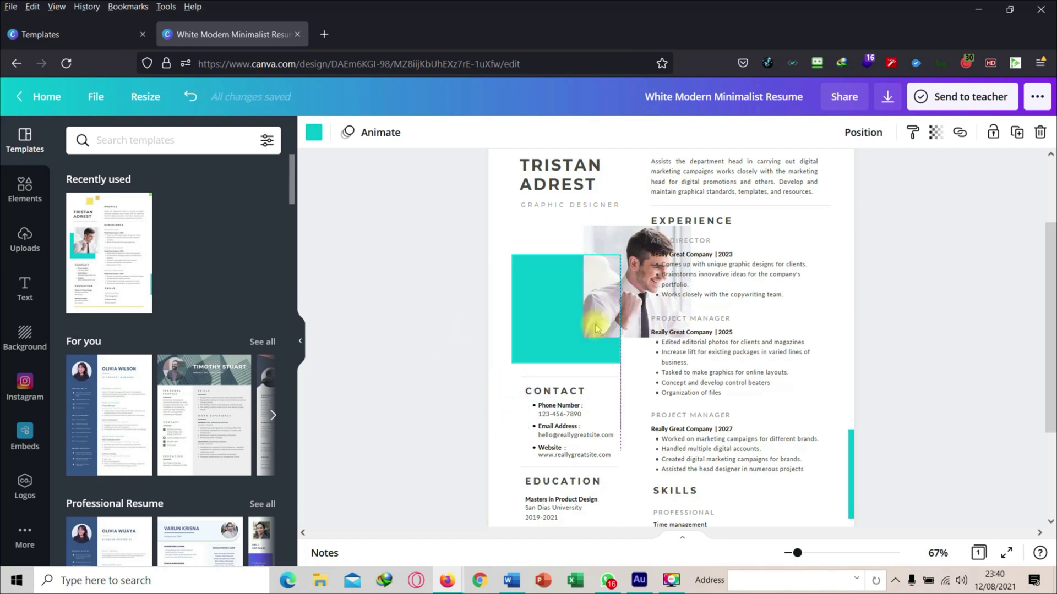
drag(628, 239, 573, 236)
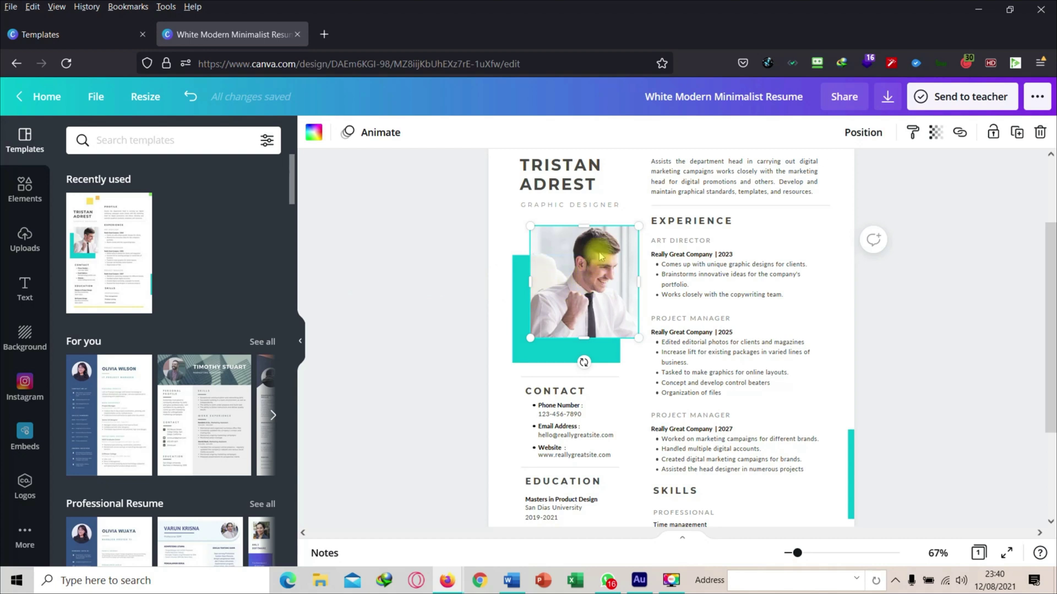
click(439, 289)
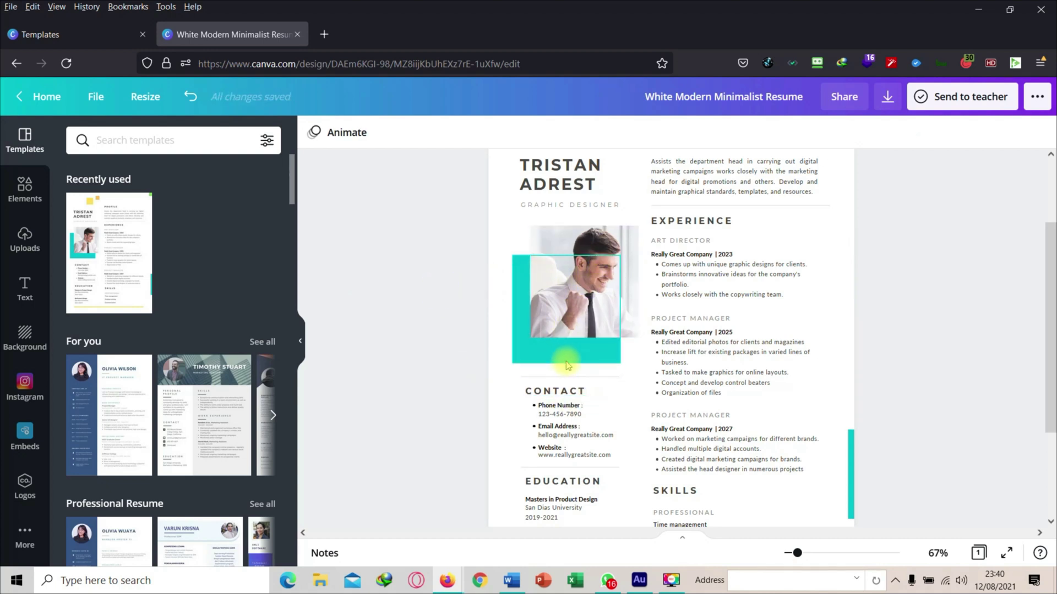
Examine the portrait photo and the arrangement of the text sections down the resume page
scroll(567, 365, down, 1)
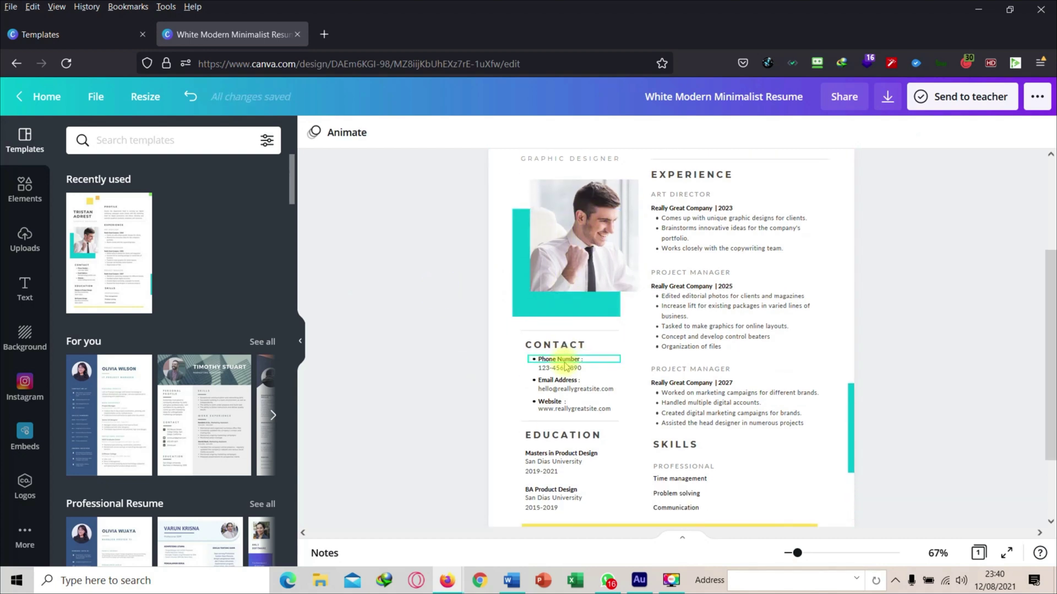
scroll(566, 366, up, 1)
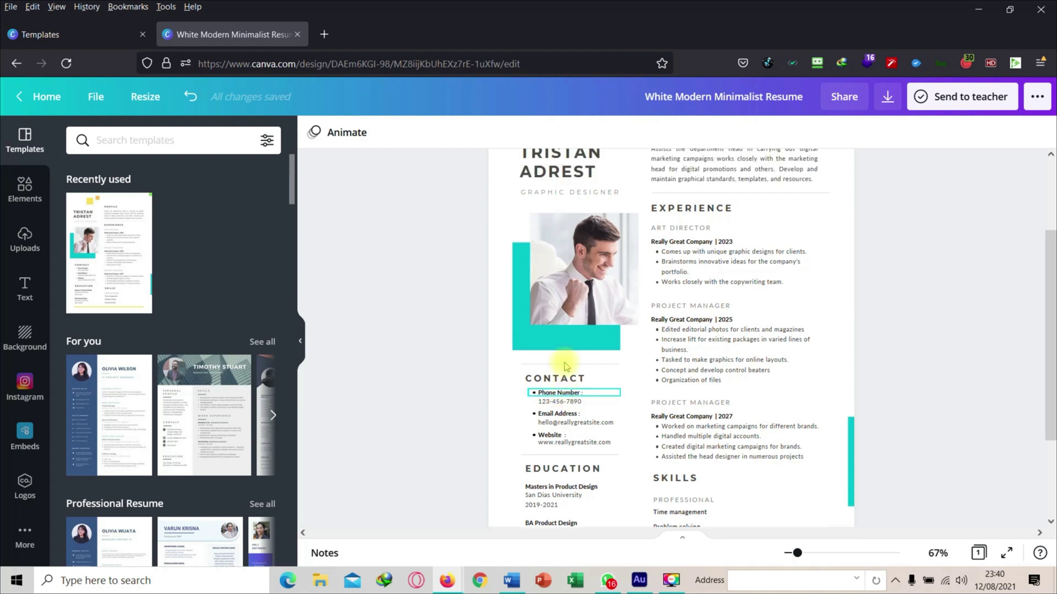
click(570, 297)
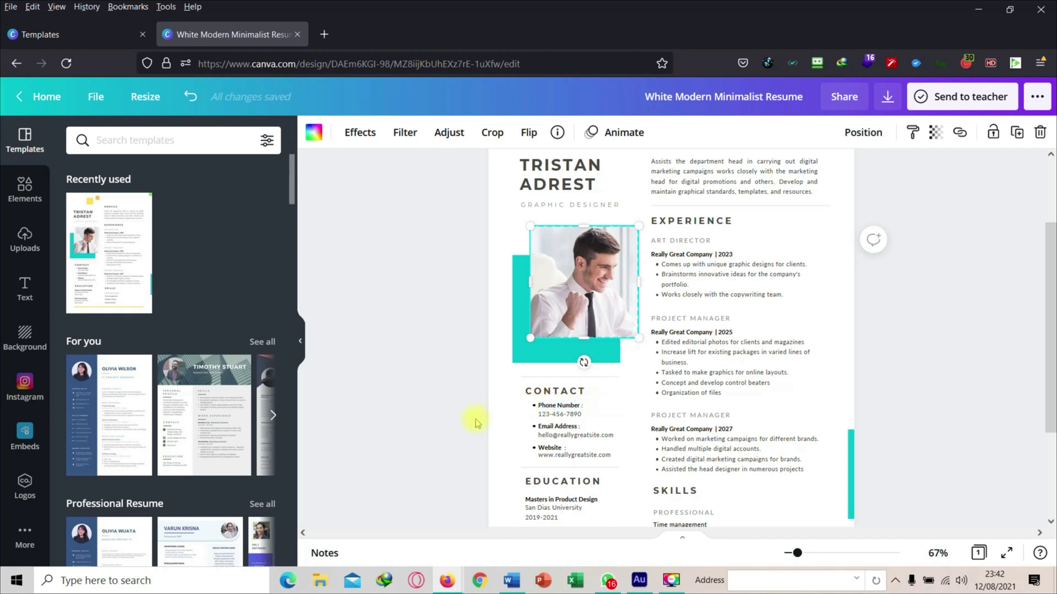
click(460, 408)
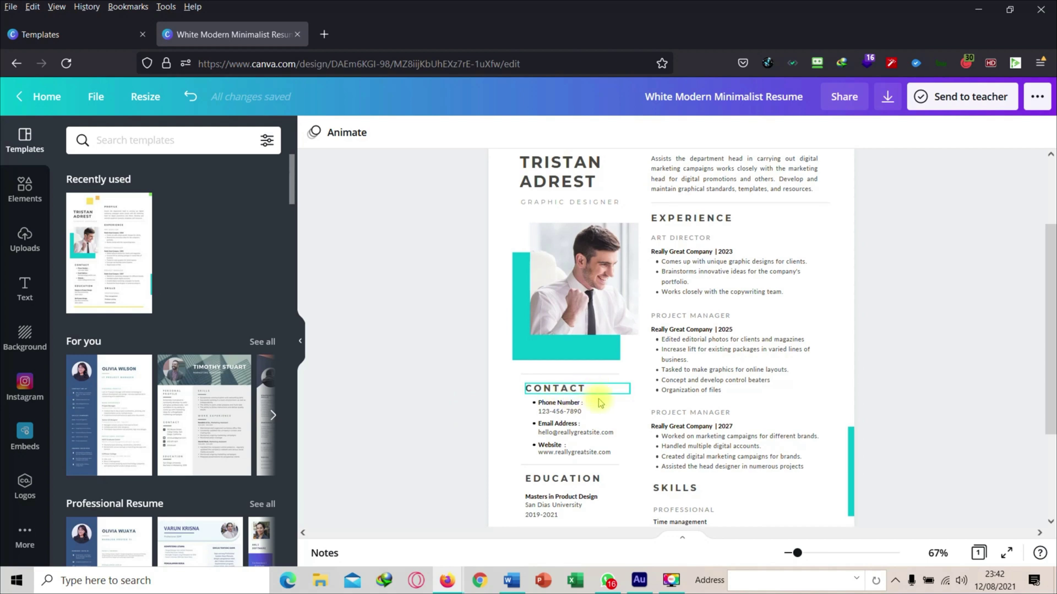
scroll(600, 401, down, 1)
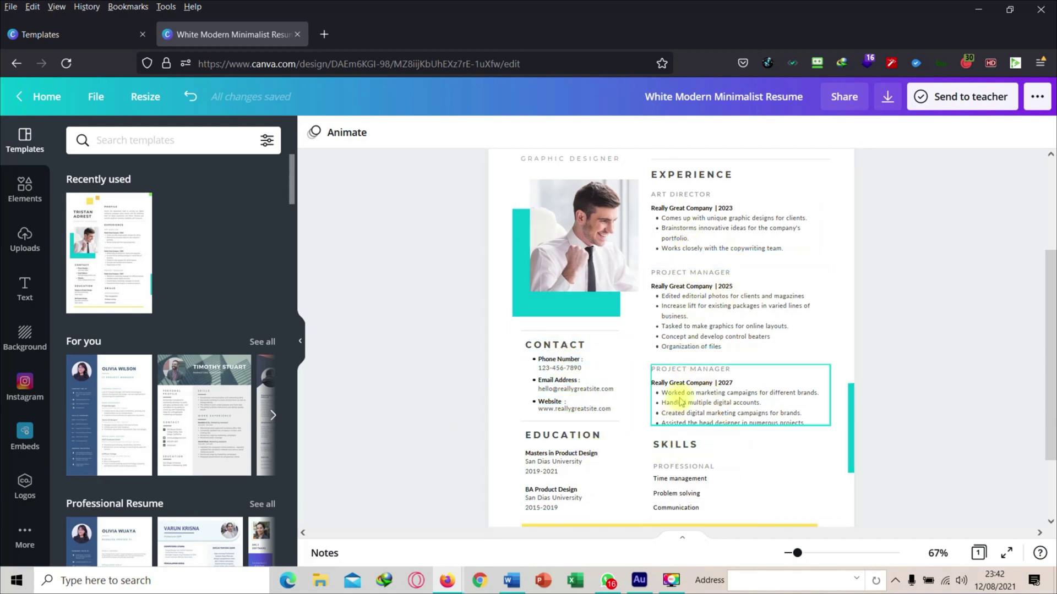
scroll(586, 370, down, 1)
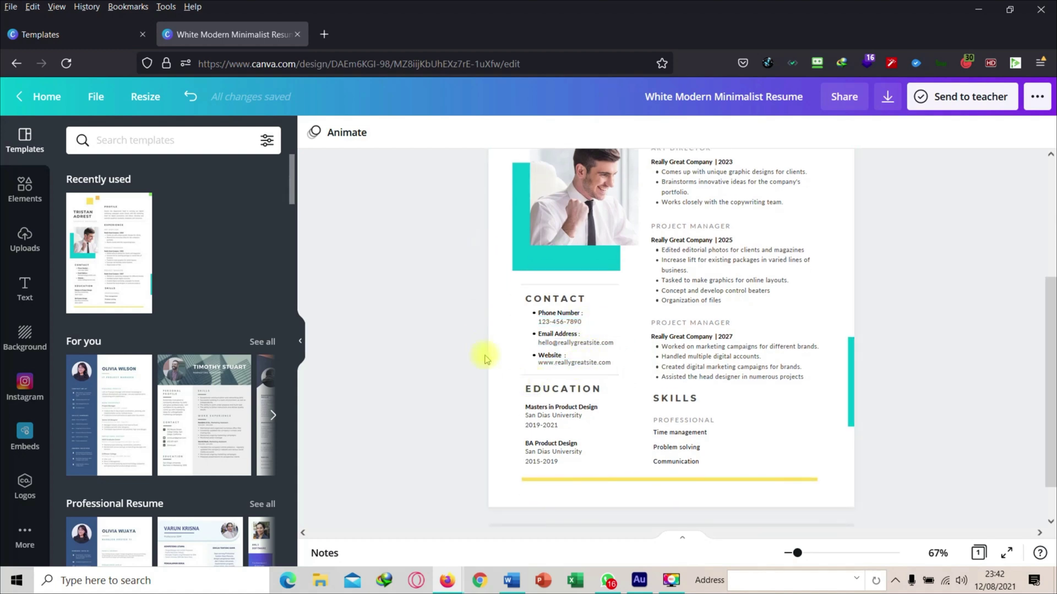
scroll(484, 354, up, 3)
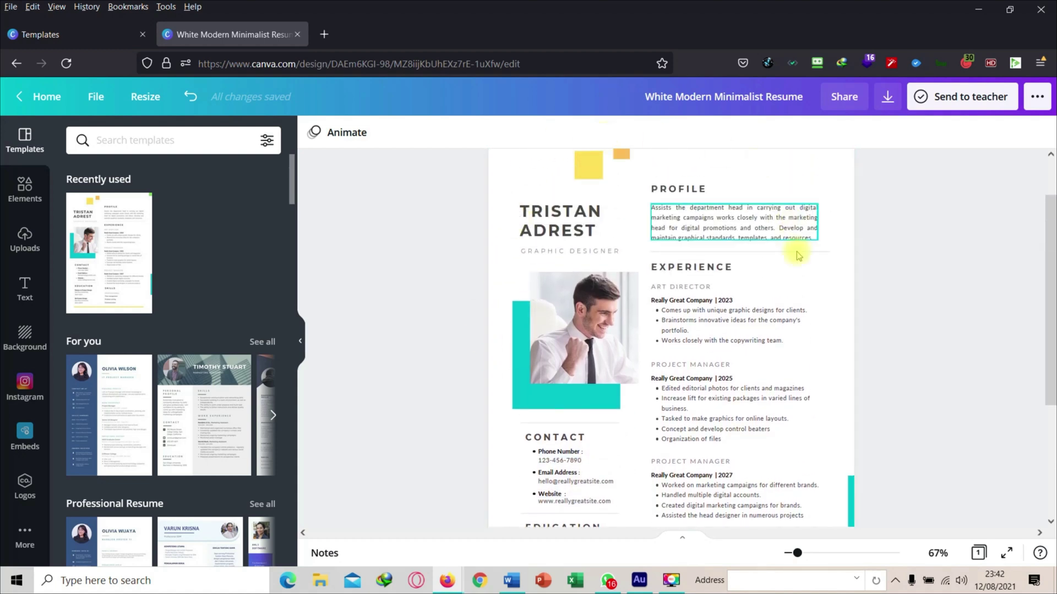
Inspect the Contact and Education sections, the divider line between them and the yellow line at the page's bottom
scroll(789, 330, down, 2)
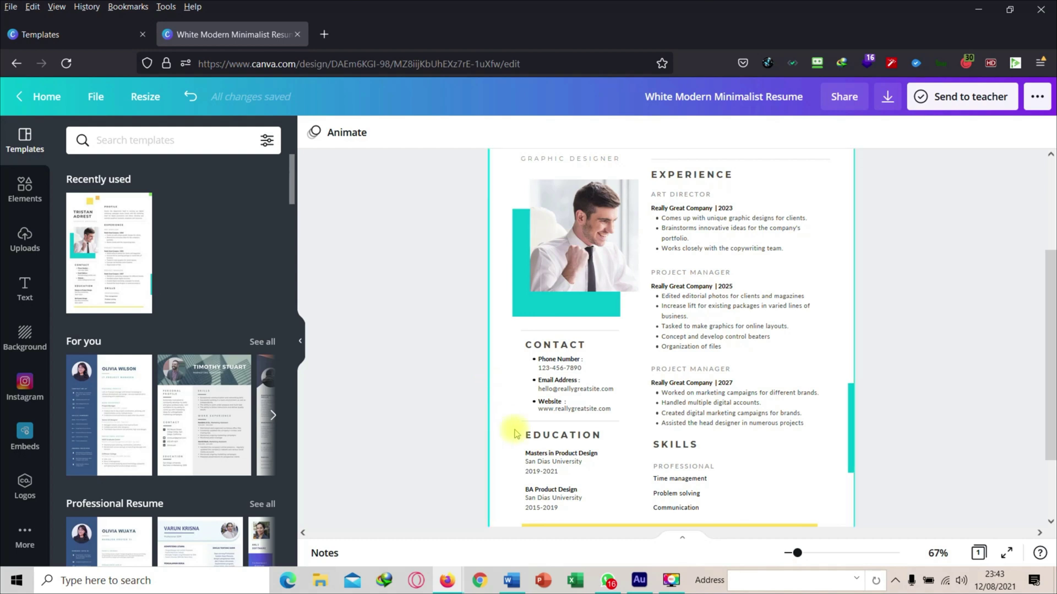
click(537, 422)
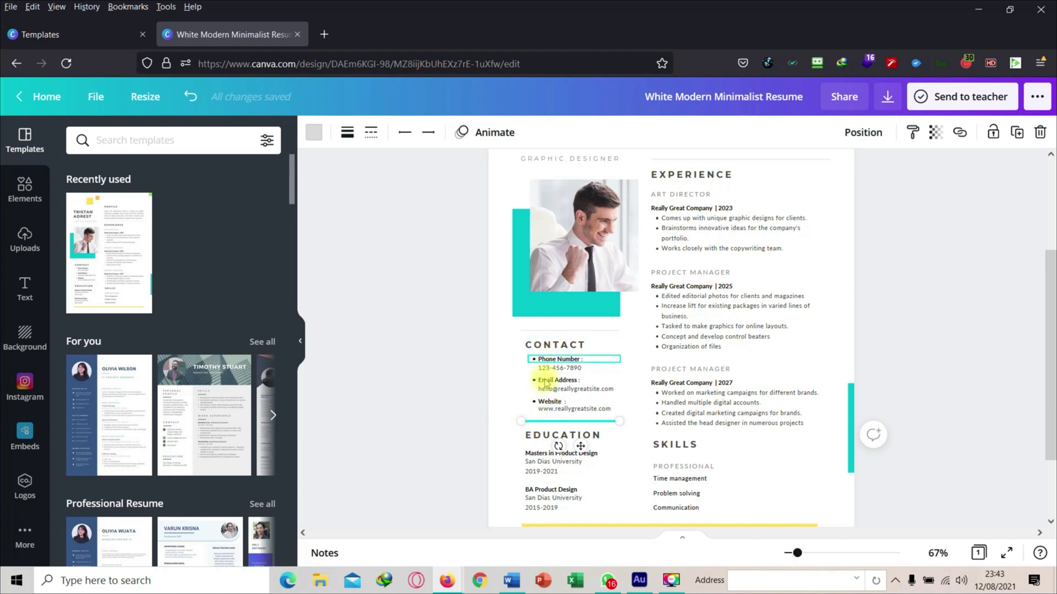
click(438, 431)
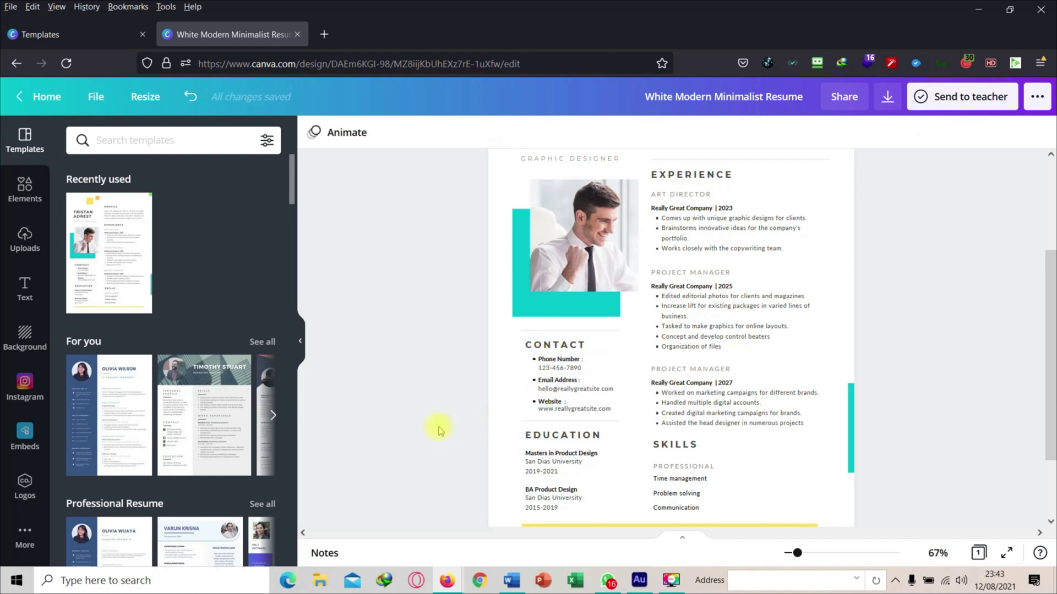
drag(440, 439, 613, 510)
click(472, 428)
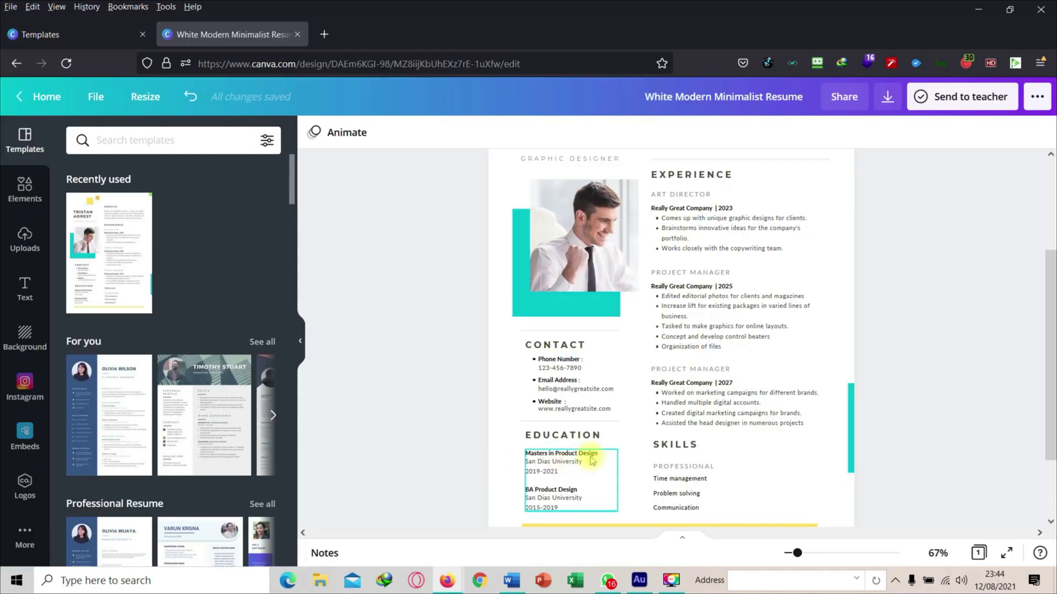
scroll(590, 457, down, 1)
click(583, 478)
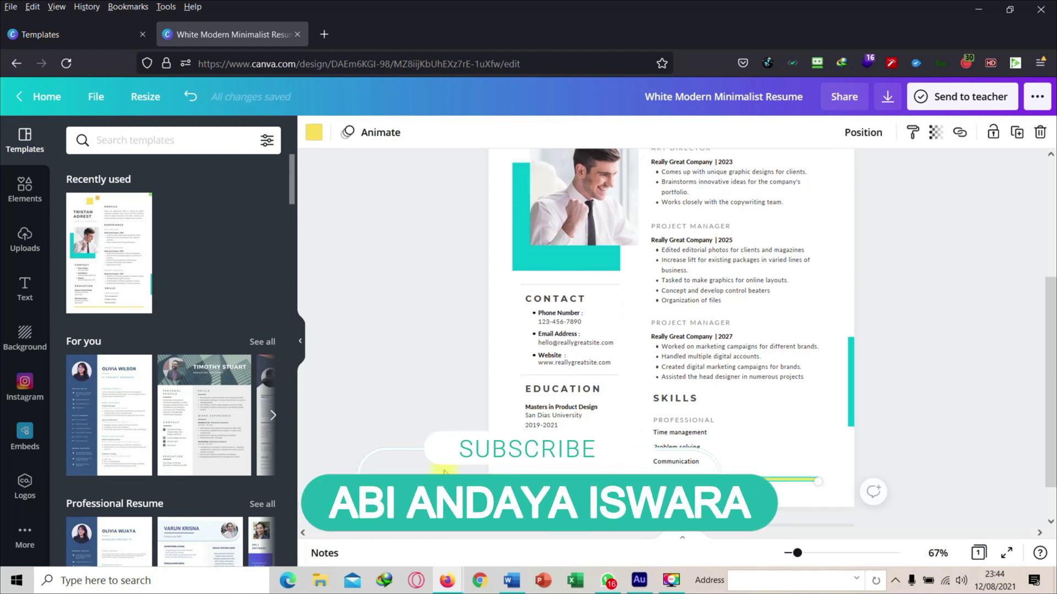
click(444, 472)
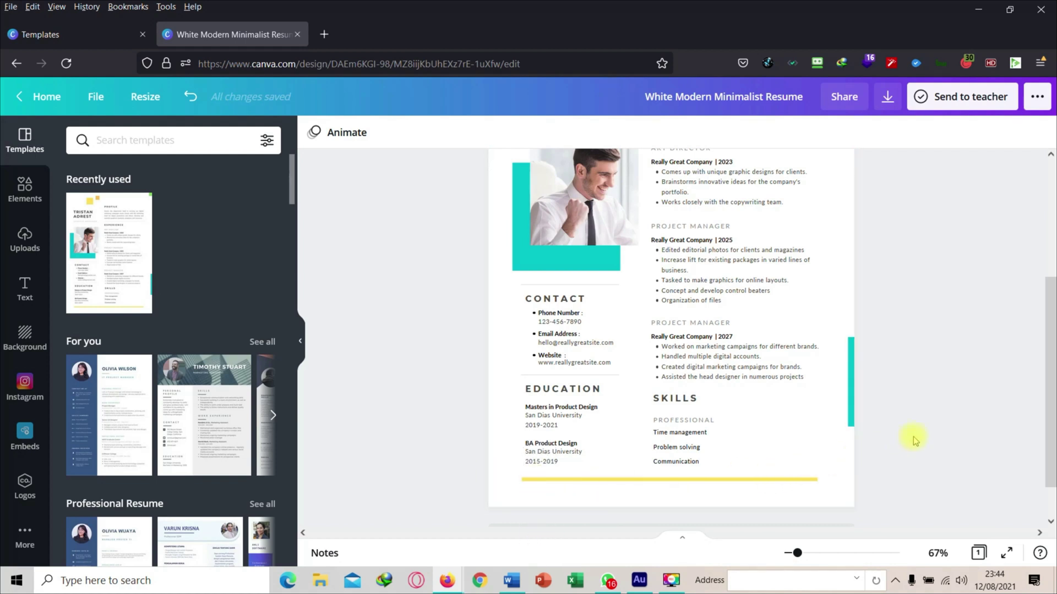
Review the page from top to bottom, then inspect the Profile heading and the divider line above Experience
scroll(912, 438, up, 3)
scroll(912, 438, up, 1)
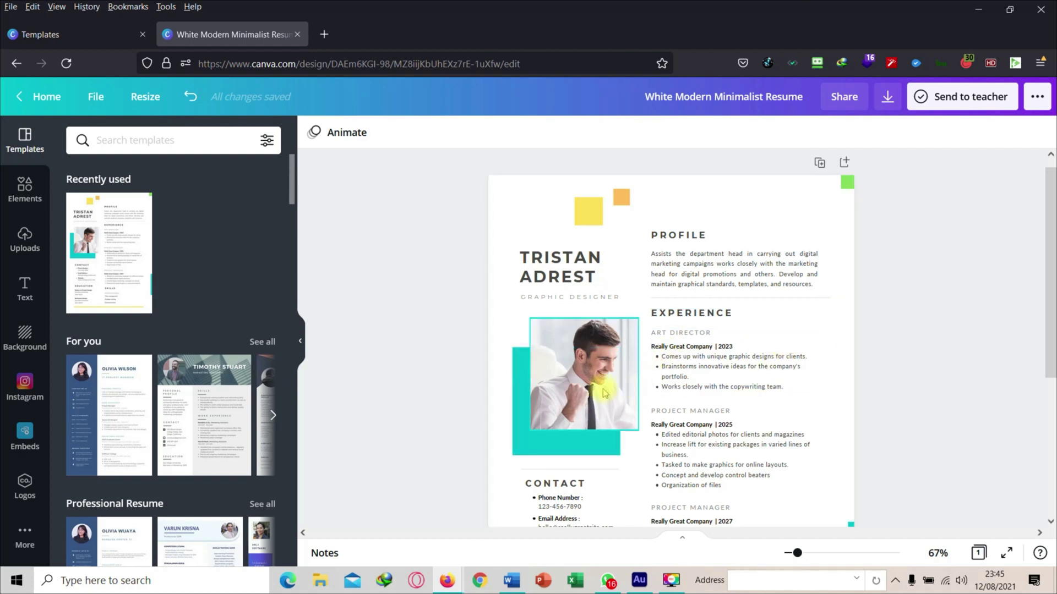
scroll(575, 338, down, 5)
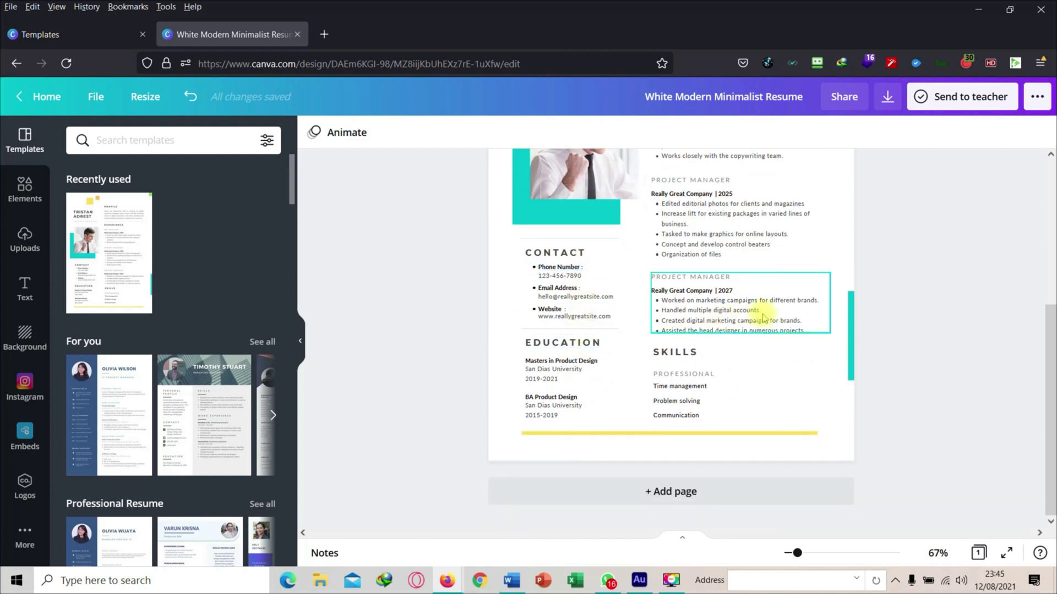
scroll(763, 318, up, 4)
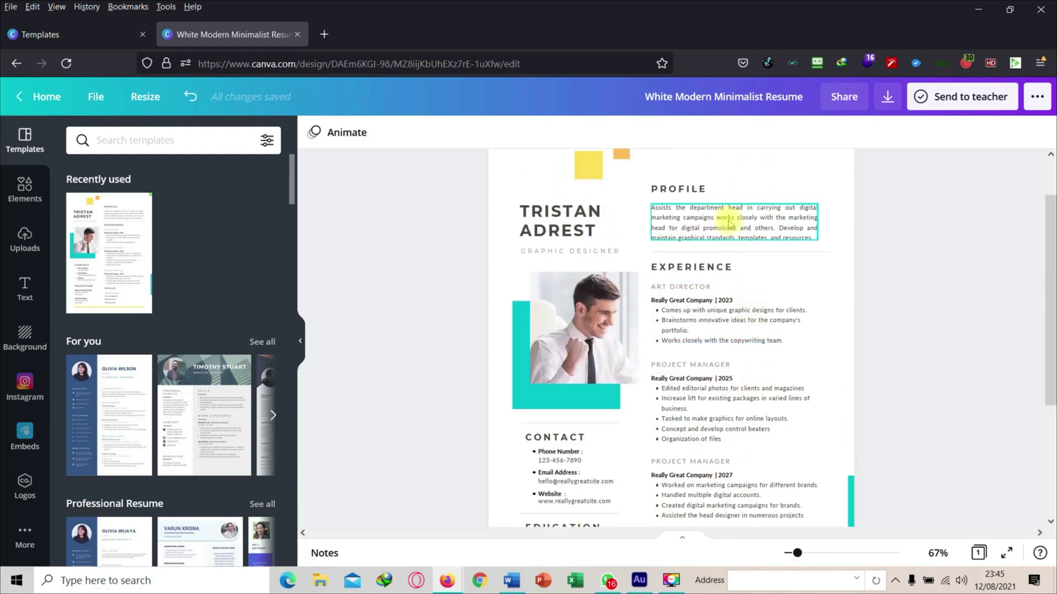
click(693, 189)
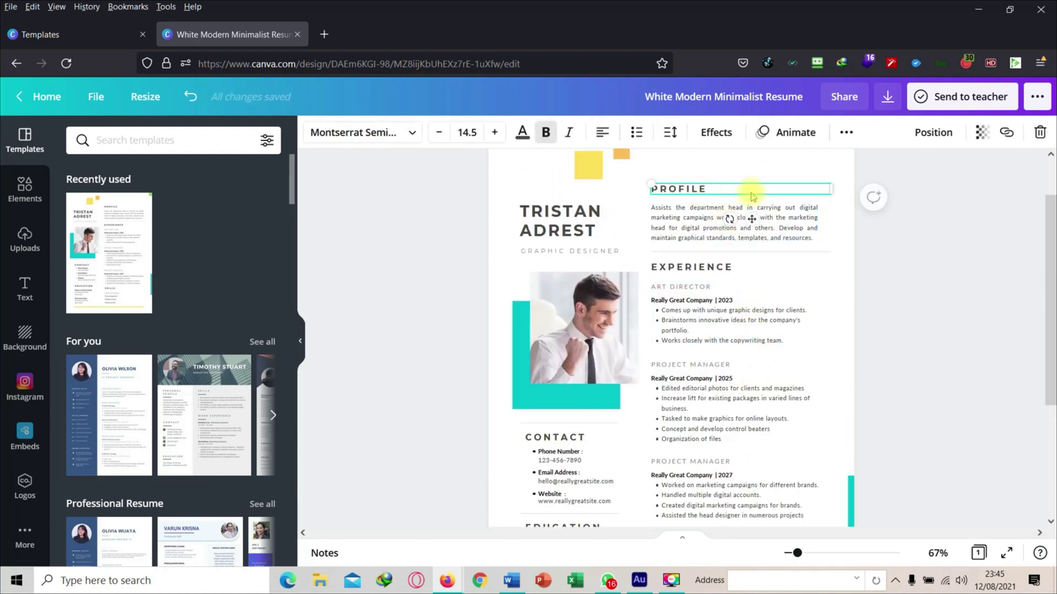
click(942, 221)
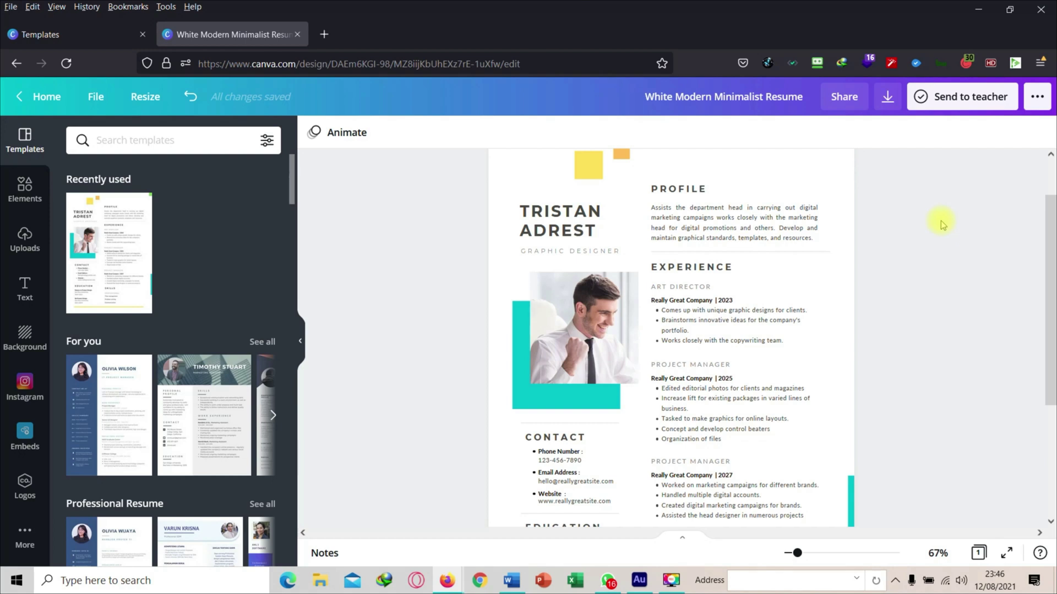
click(782, 252)
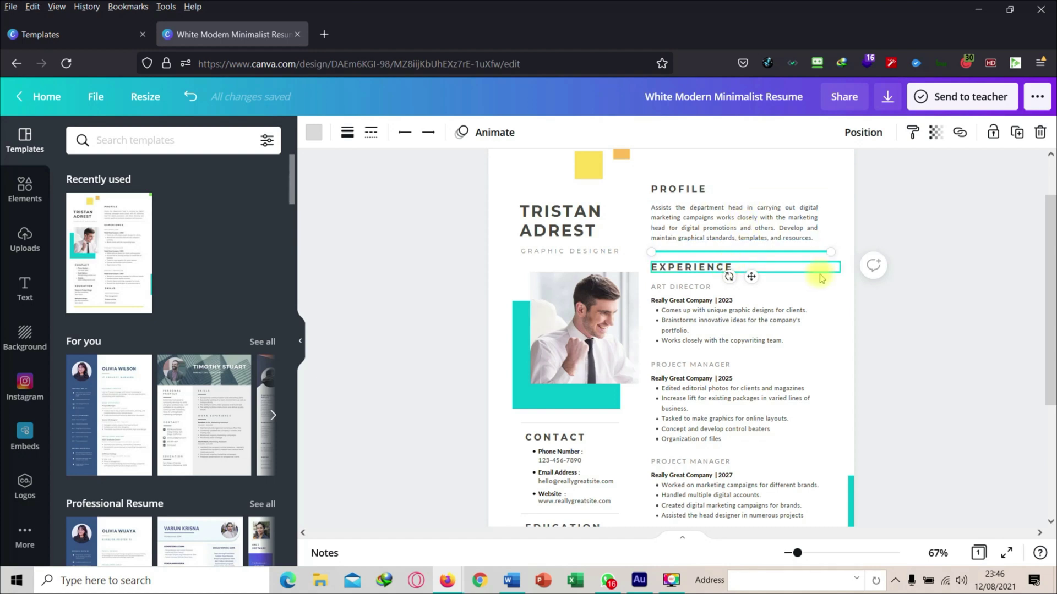
click(926, 255)
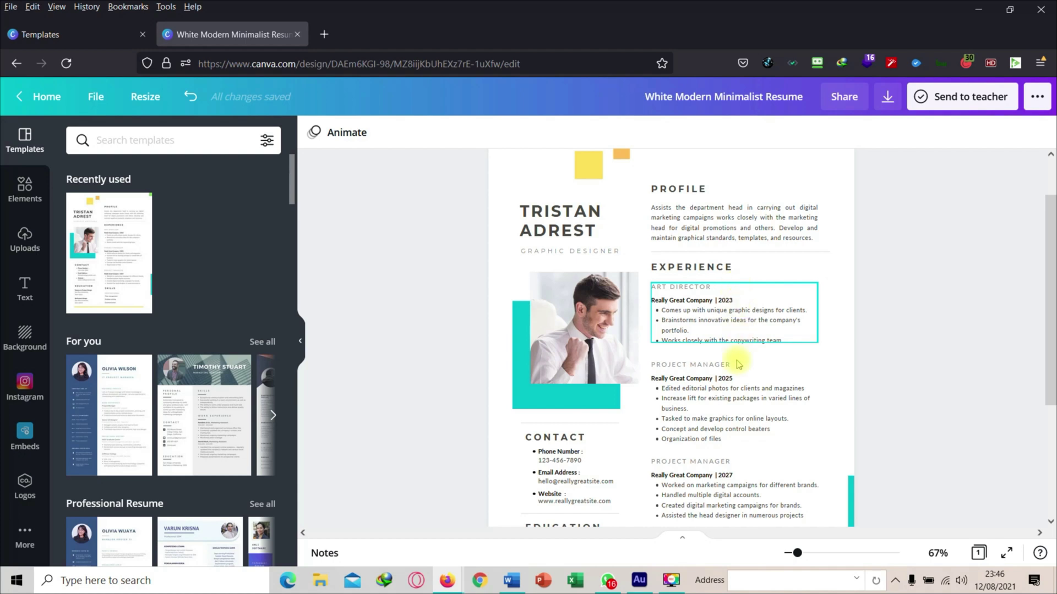
Examine the Art Director and two Project Manager entries under Experience, and the Skills section below them
scroll(790, 383, down, 3)
scroll(794, 389, up, 1)
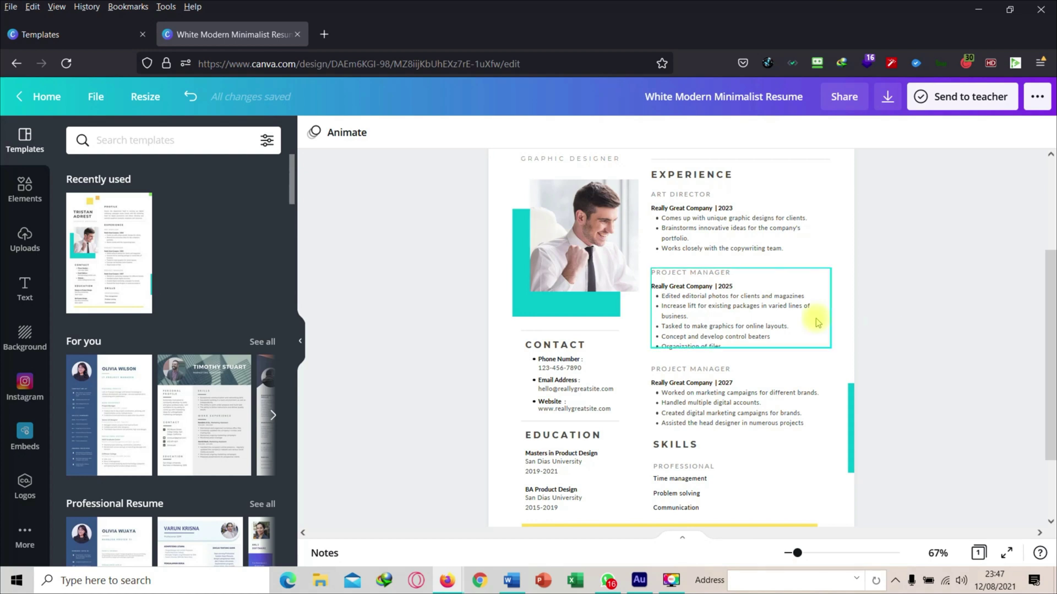
click(900, 292)
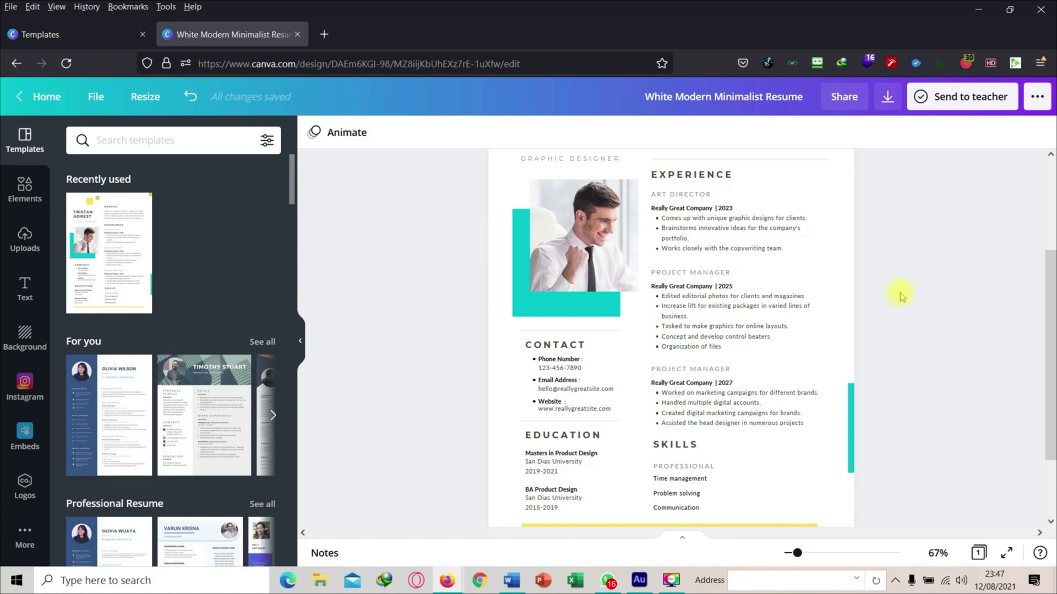
scroll(900, 293, up, 1)
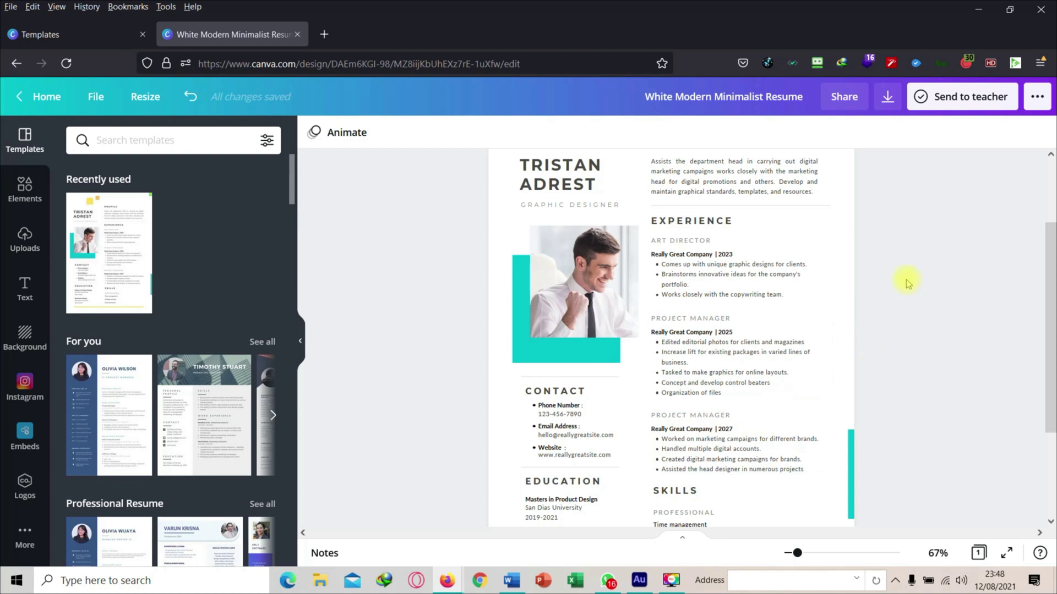
click(802, 272)
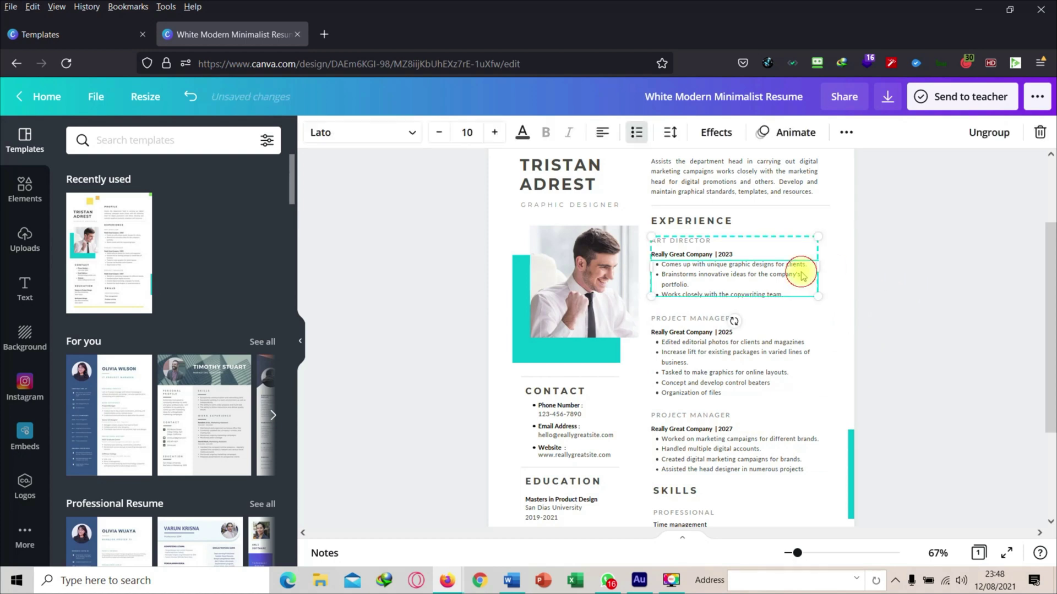
click(892, 227)
click(768, 341)
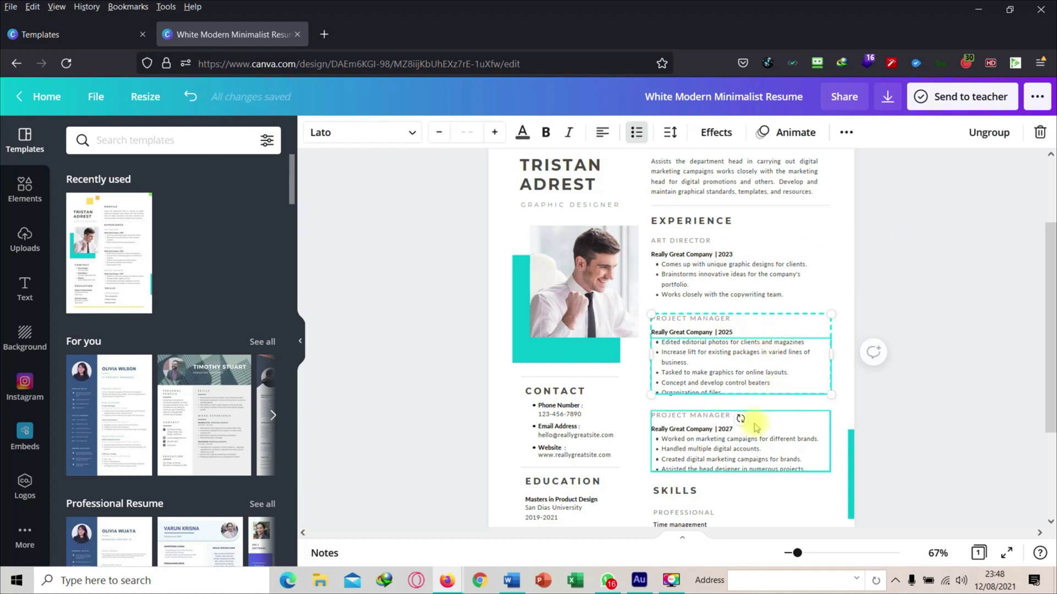
click(739, 435)
click(886, 358)
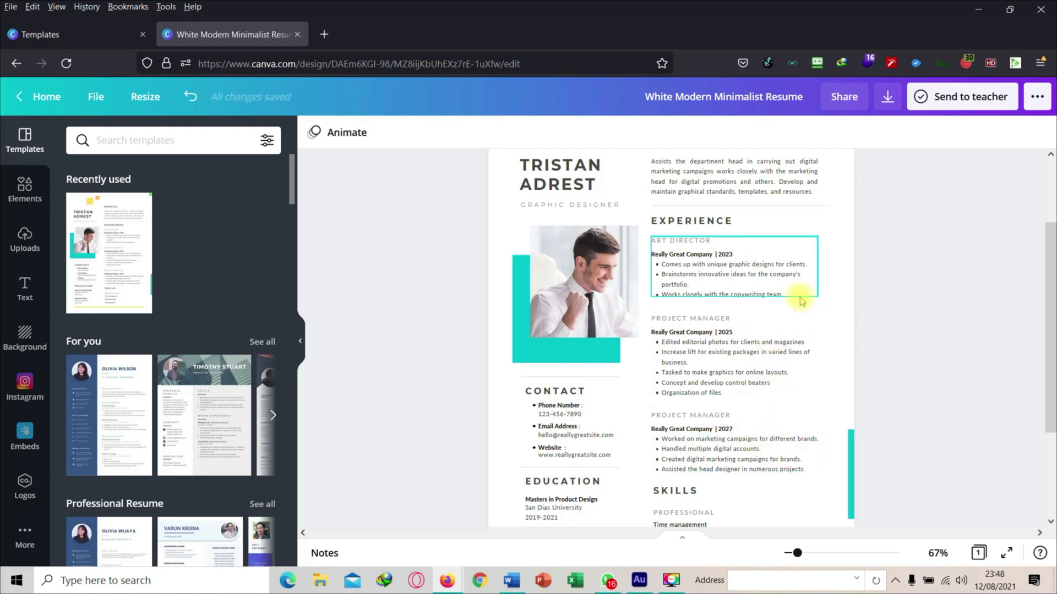
click(755, 359)
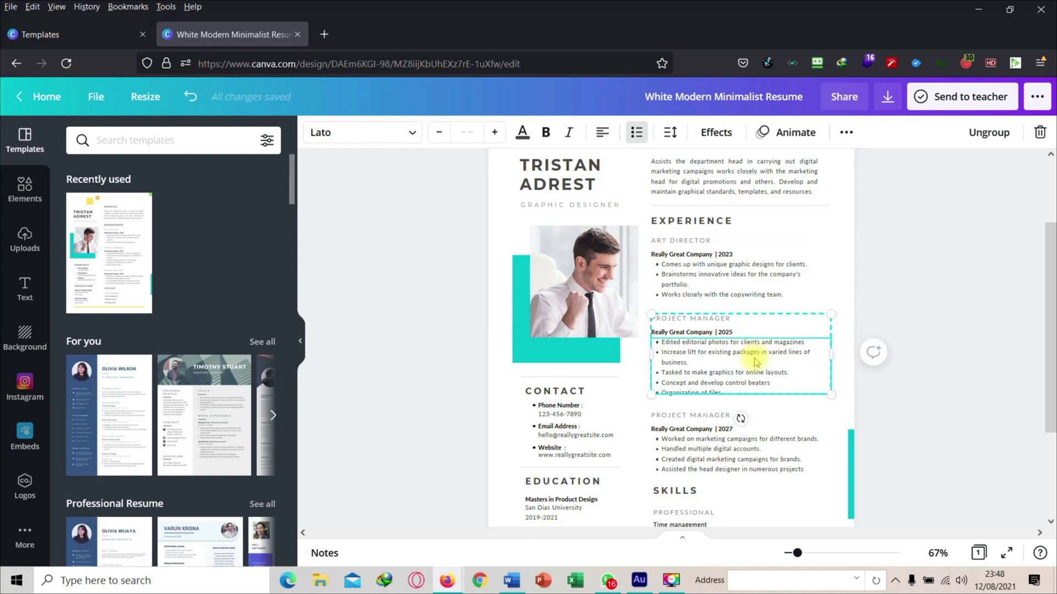
click(933, 330)
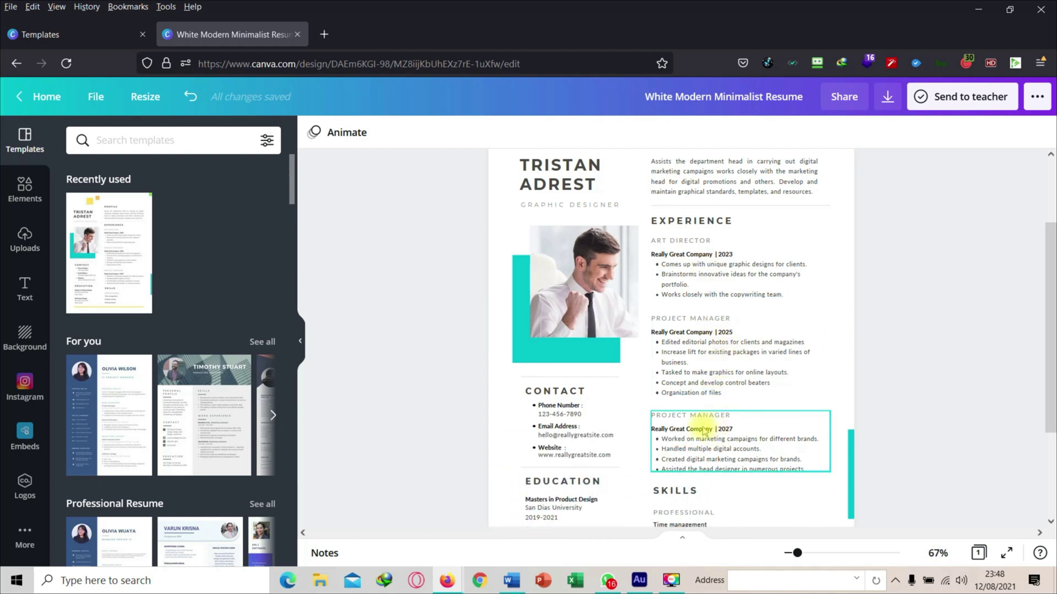
scroll(703, 431, down, 2)
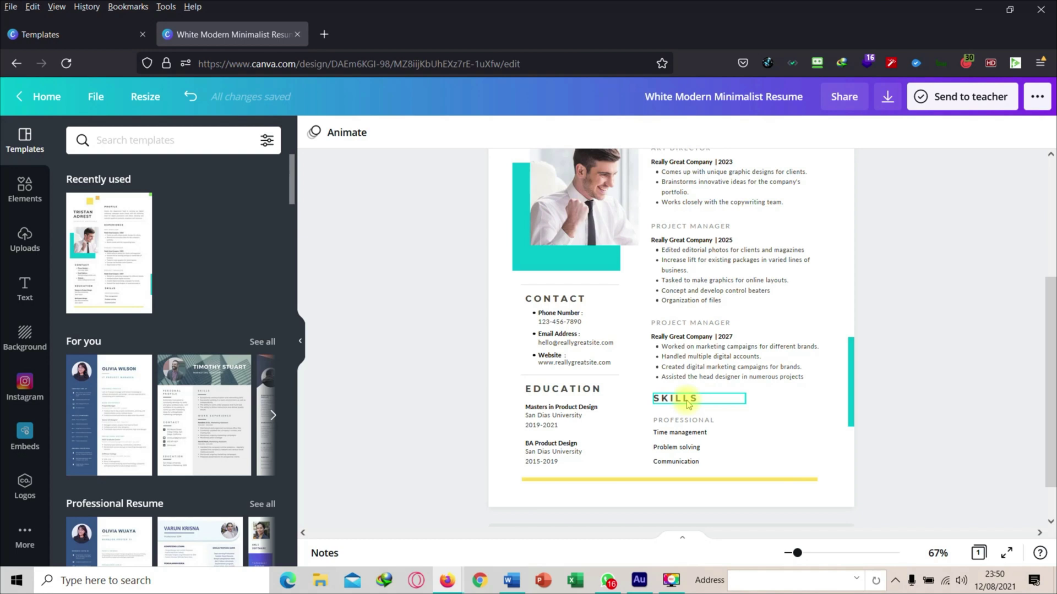
scroll(690, 384, up, 3)
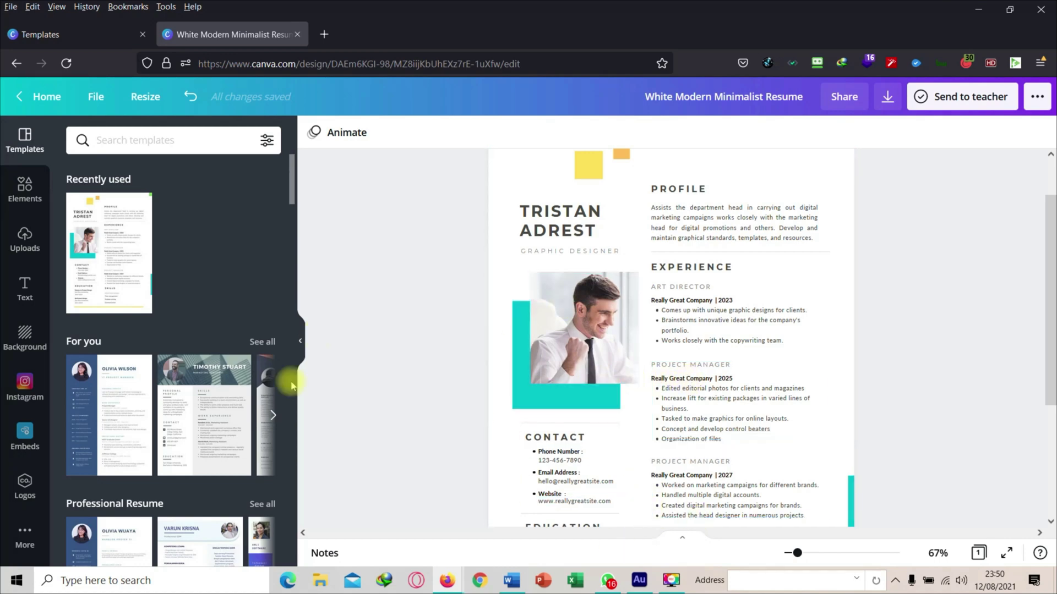
Browse the suggested resume template categories and inspect the Education entries on the resume page
scroll(207, 412, down, 15)
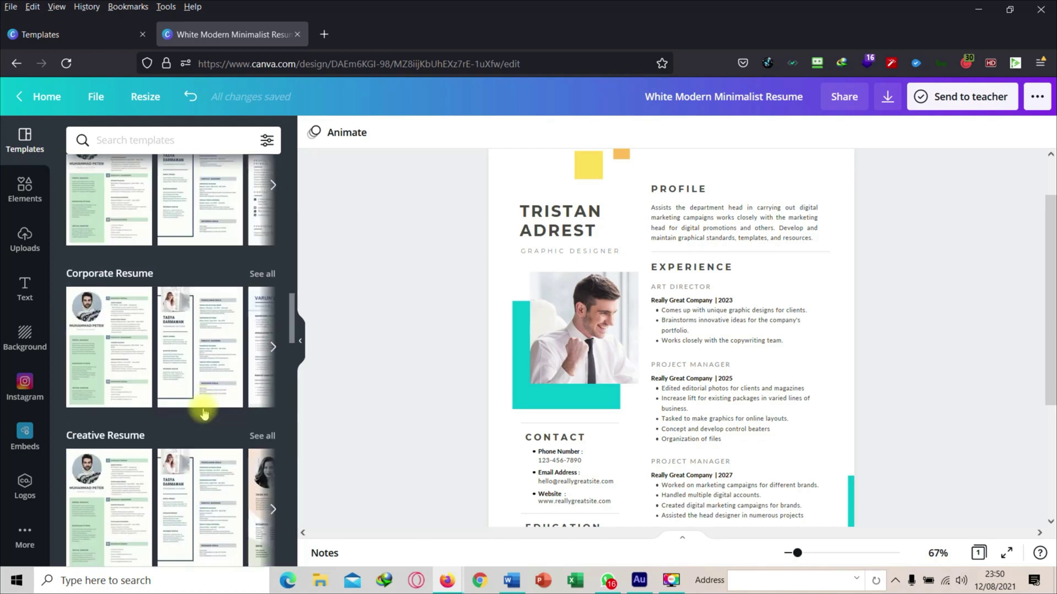
scroll(203, 412, down, 15)
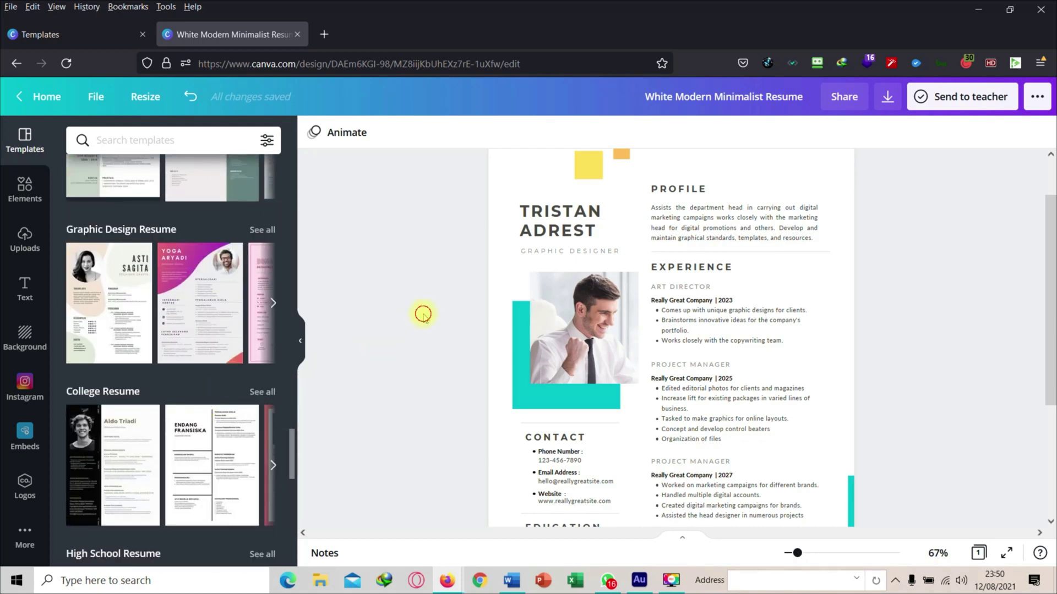
scroll(502, 355, down, 3)
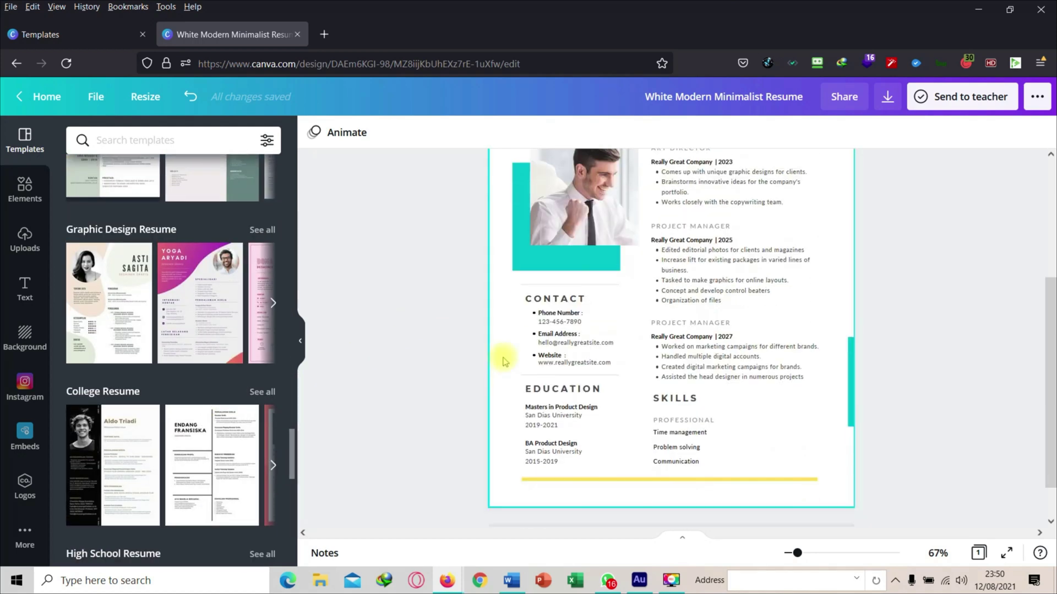
double_click(567, 424)
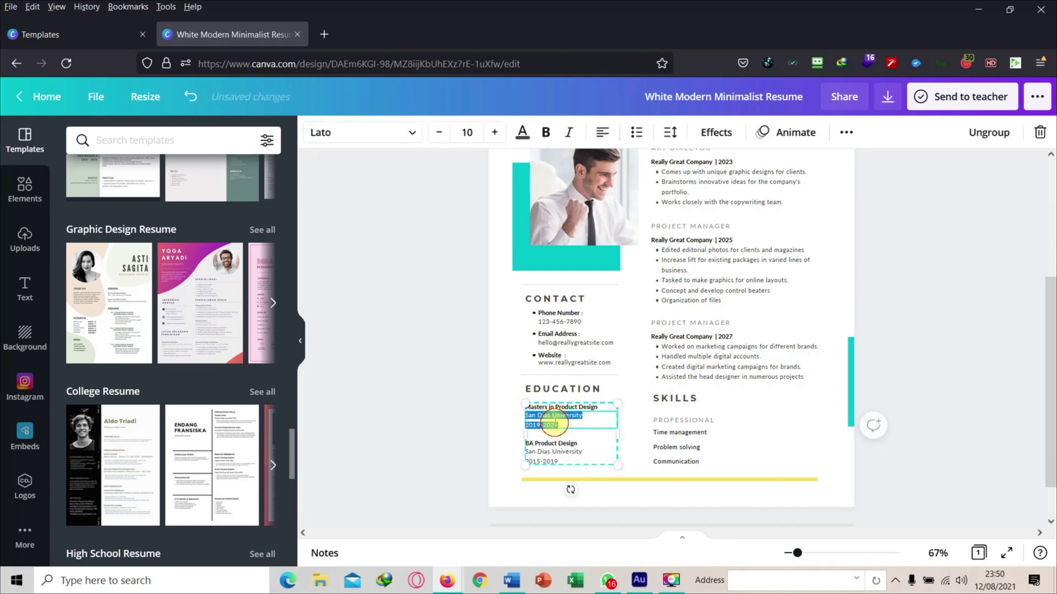
click(435, 394)
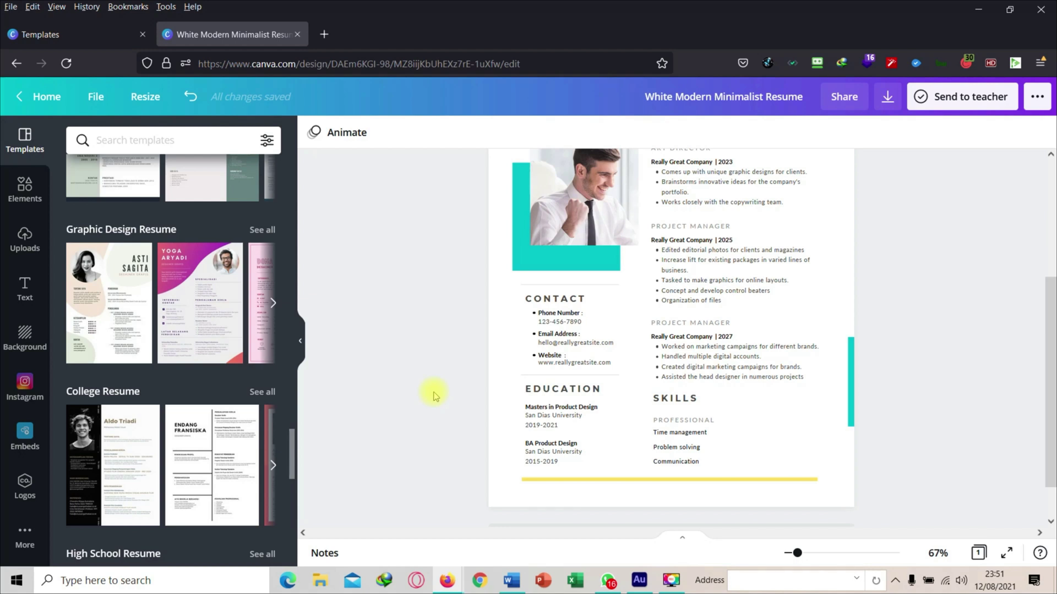
scroll(435, 395, up, 3)
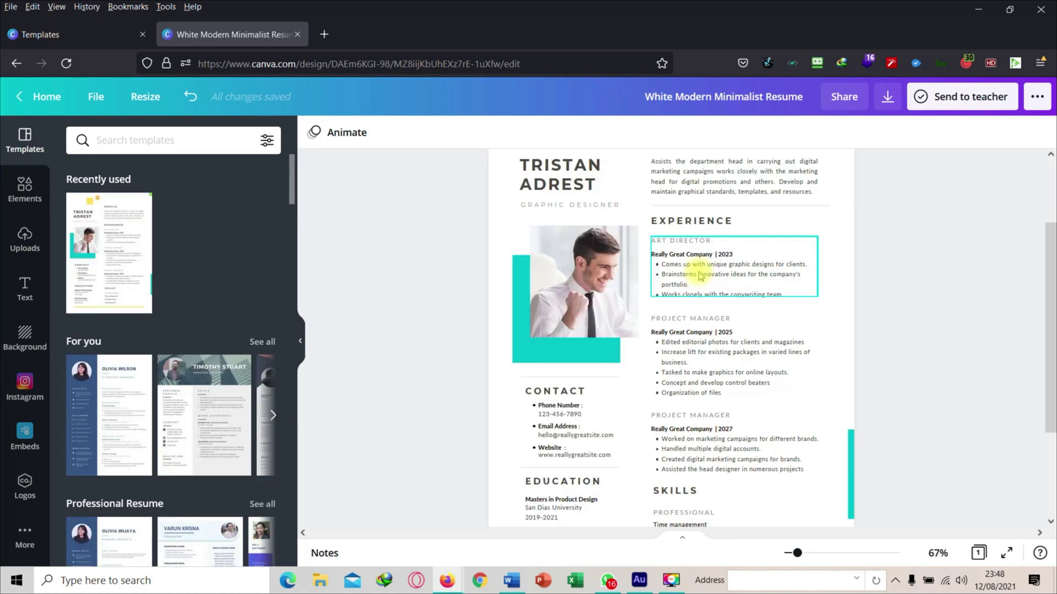
scroll(465, 460, down, 2)
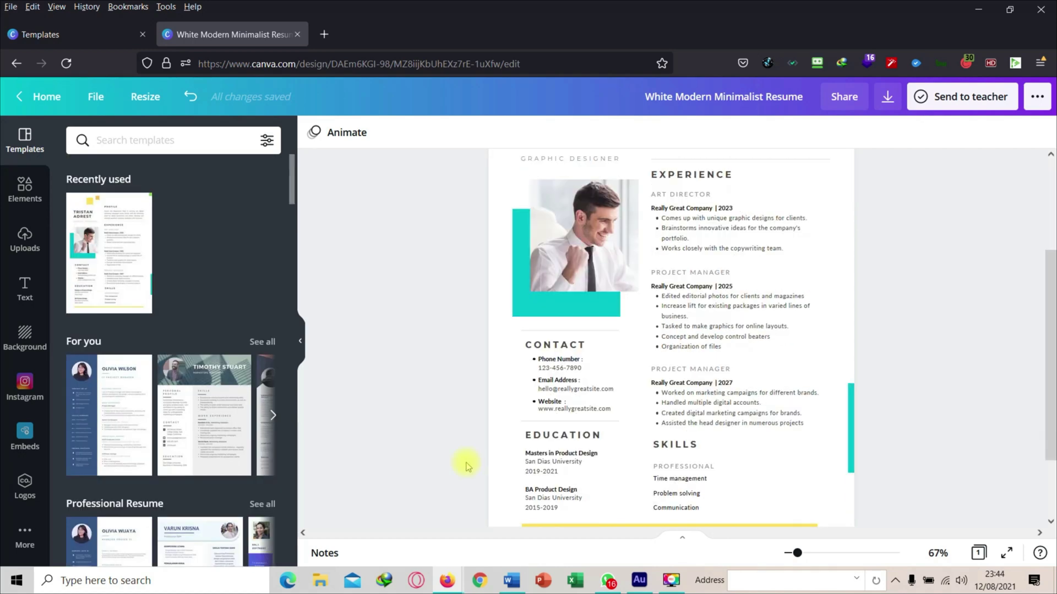